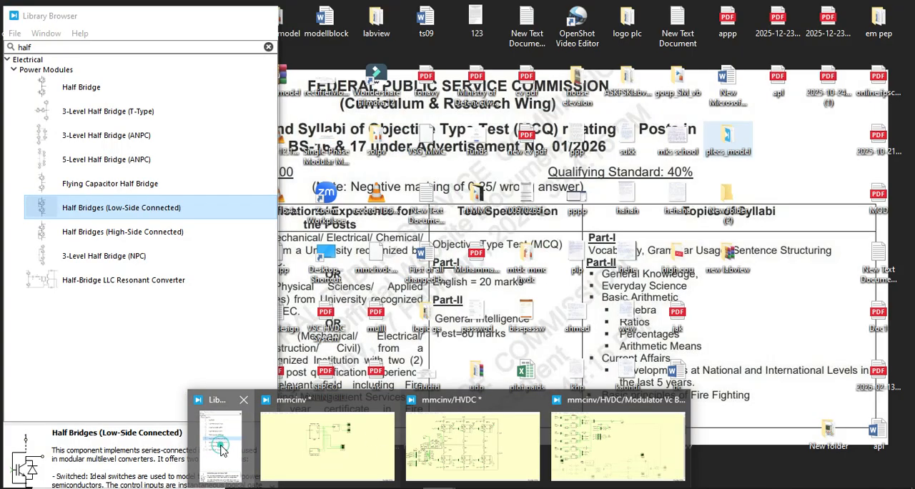
# - Clear the component search in the Library Browser, collapse the Electrical category, and return to the mmcinv schematic
pyautogui.click(221, 448)
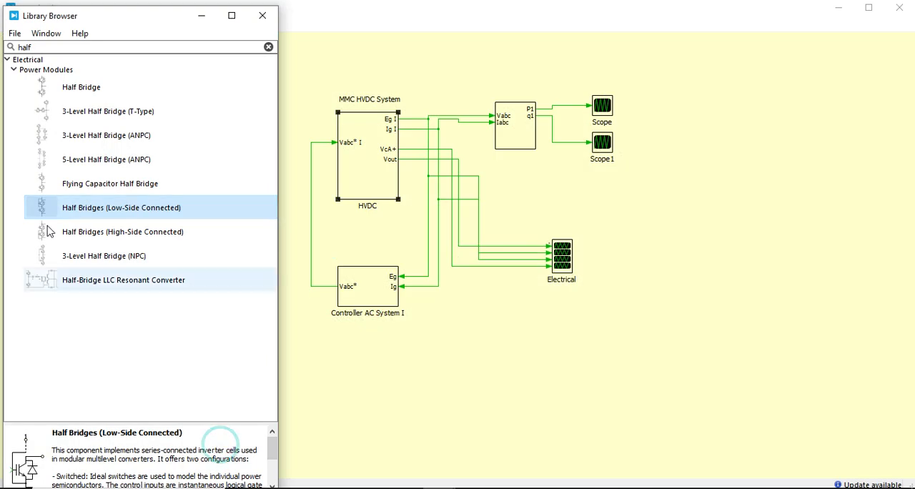
pyautogui.click(15, 72)
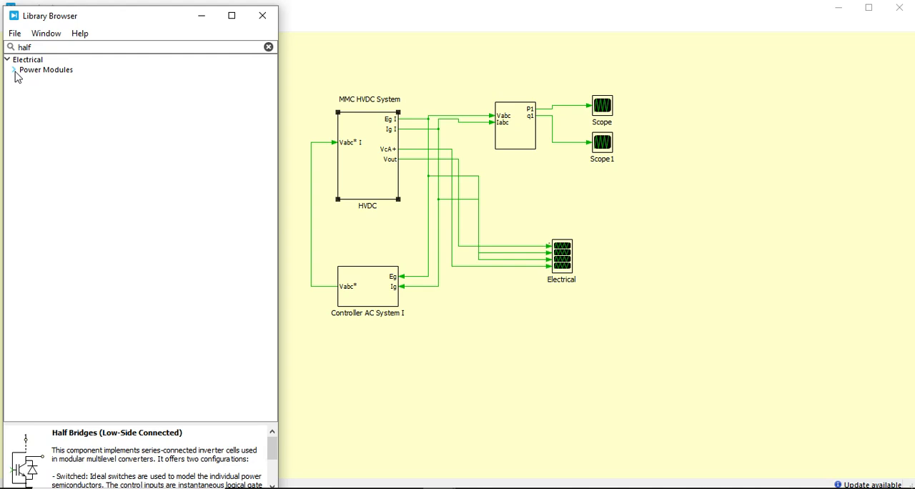
pyautogui.click(269, 46)
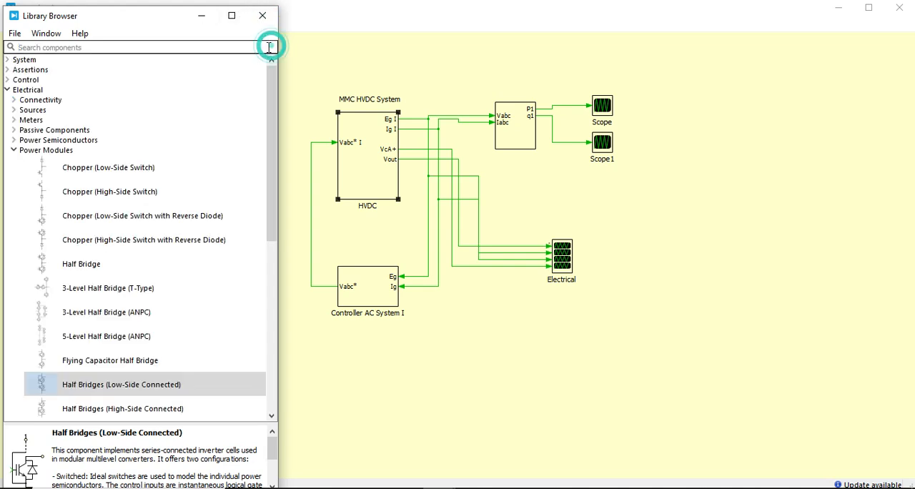
pyautogui.click(8, 90)
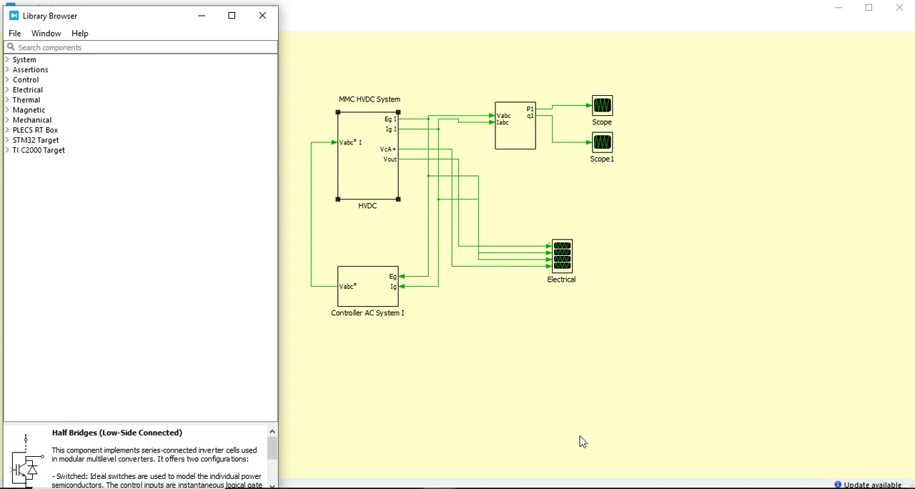
pyautogui.click(501, 392)
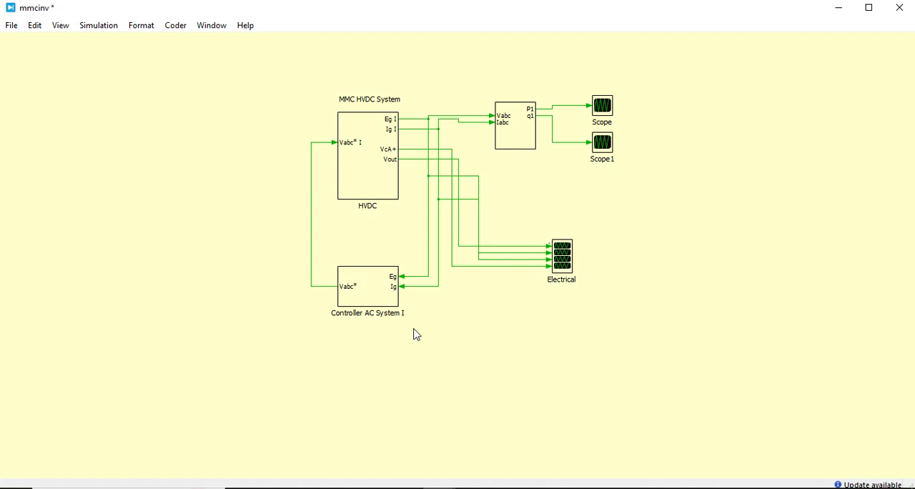
# - Open the HVDC subsystem and highlight the V_dc and V_dc1 voltage sources on the DC side
pyautogui.doubleClick(369, 191)
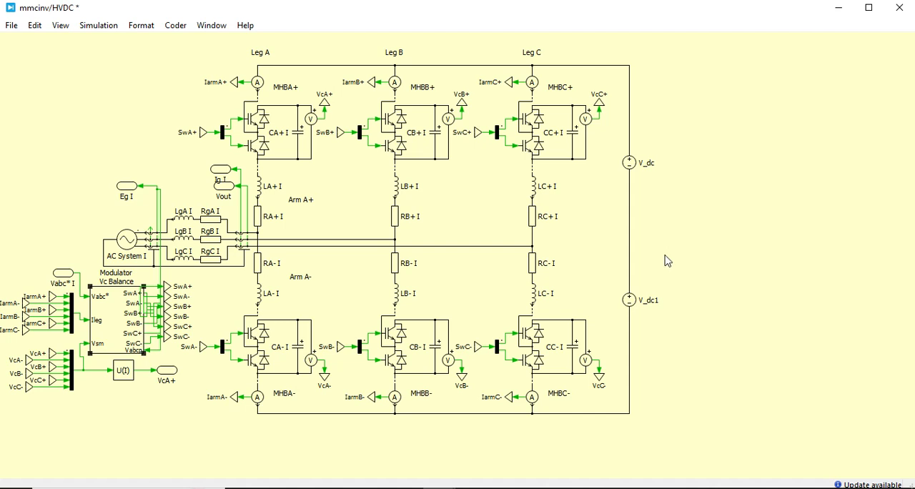
pyautogui.moveTo(612, 145); pyautogui.dragTo(727, 345)
pyautogui.click(727, 342)
pyautogui.moveTo(624, 144); pyautogui.dragTo(699, 357)
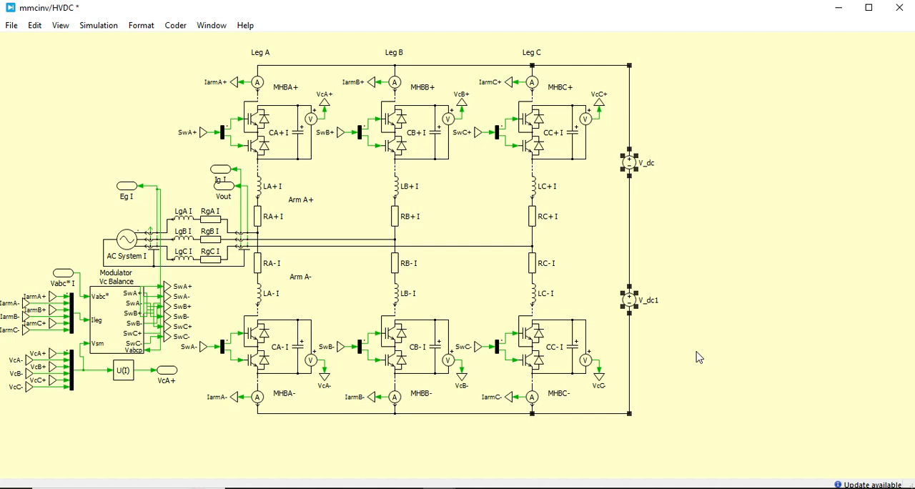
pyautogui.click(699, 357)
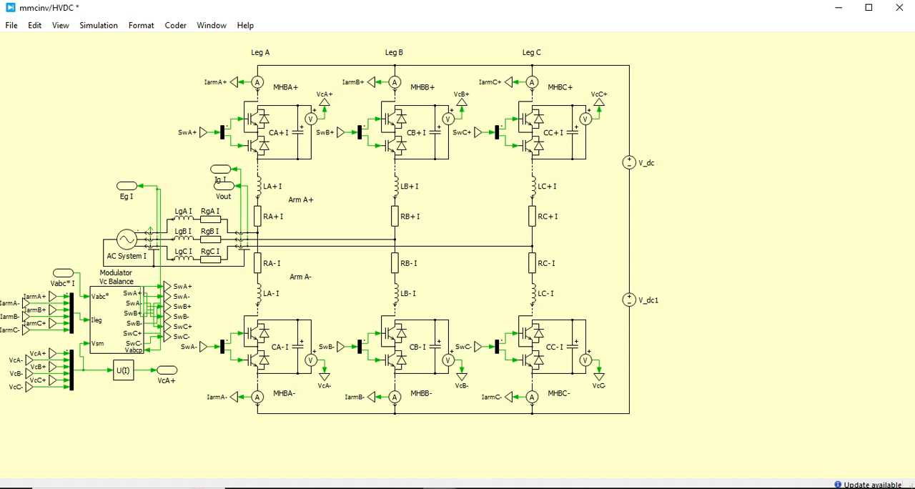
# - Return to the top-level mmcinv schematic and start the simulation
pyautogui.moveTo(450, 486)
pyautogui.click(350, 461)
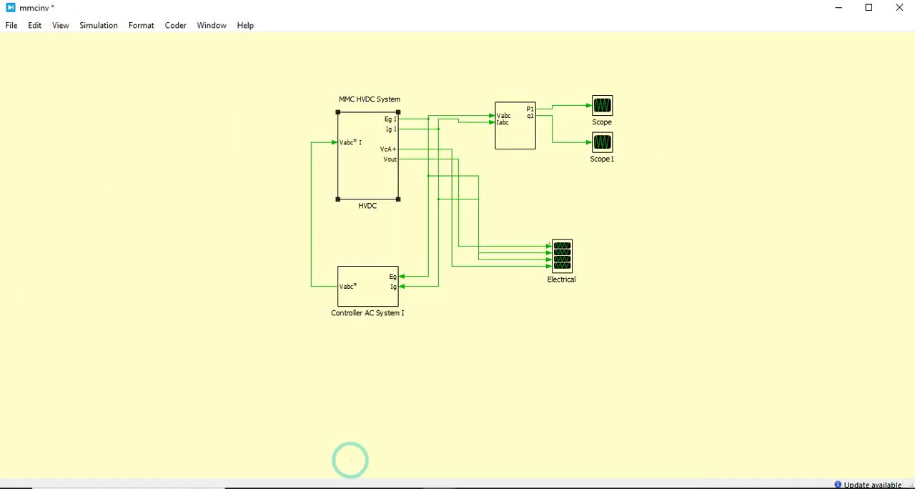
pyautogui.click(100, 25)
pyautogui.click(110, 42)
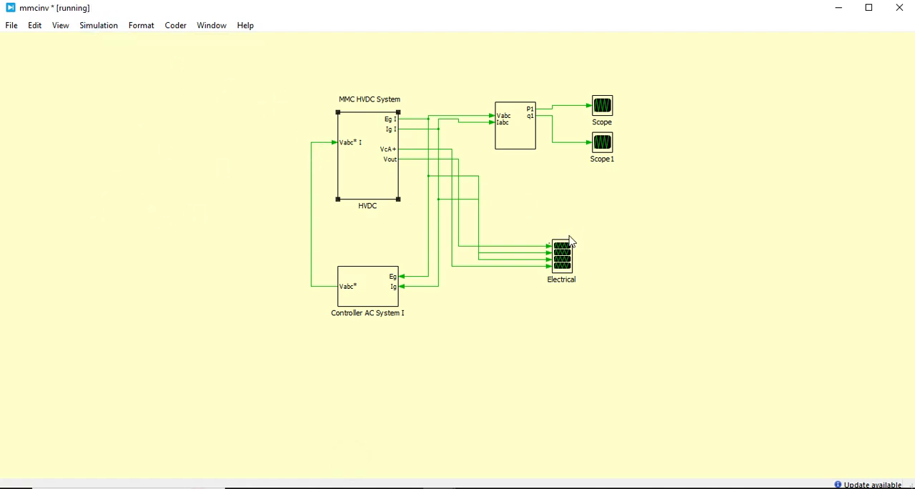
# - Examine the waveforms in the Electrical scope, Scope and Scope1, and return to the schematic
pyautogui.doubleClick(563, 264)
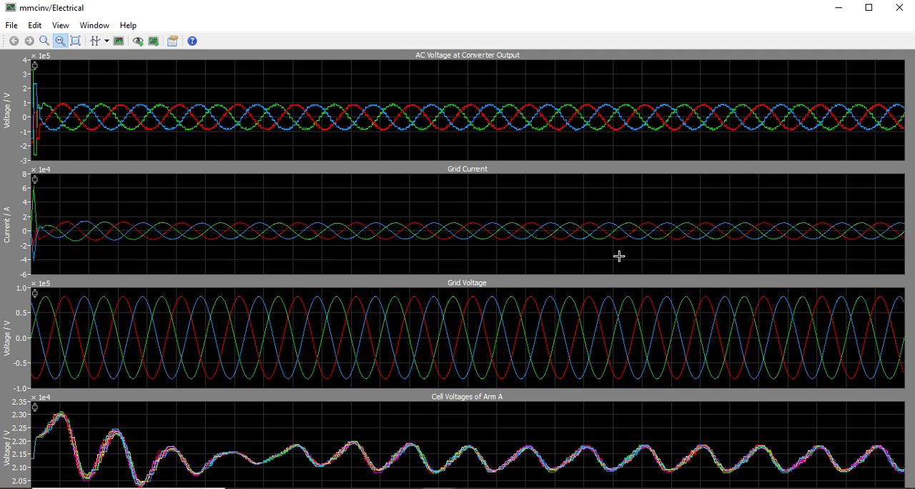
pyautogui.click(838, 7)
pyautogui.doubleClick(609, 111)
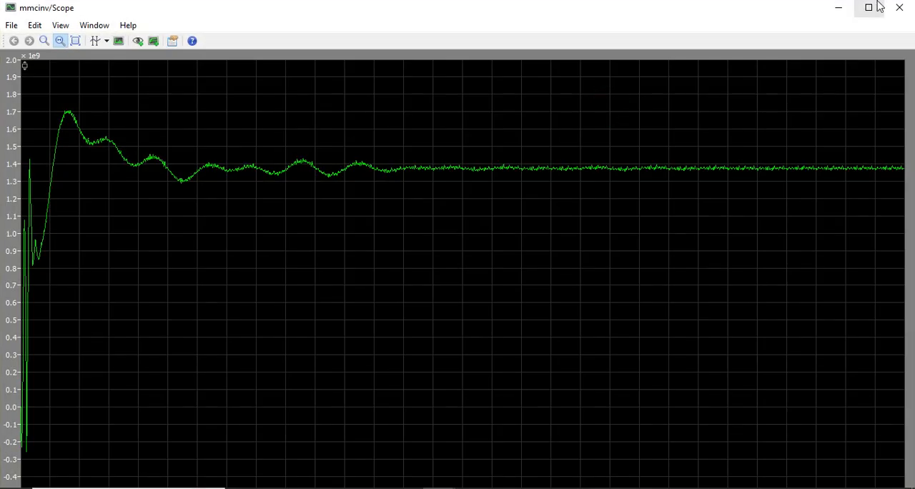
pyautogui.click(899, 8)
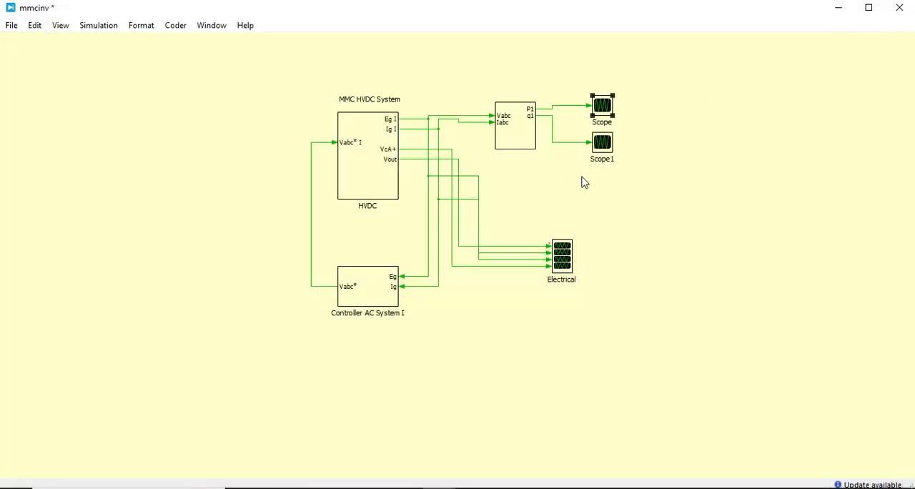
pyautogui.doubleClick(604, 146)
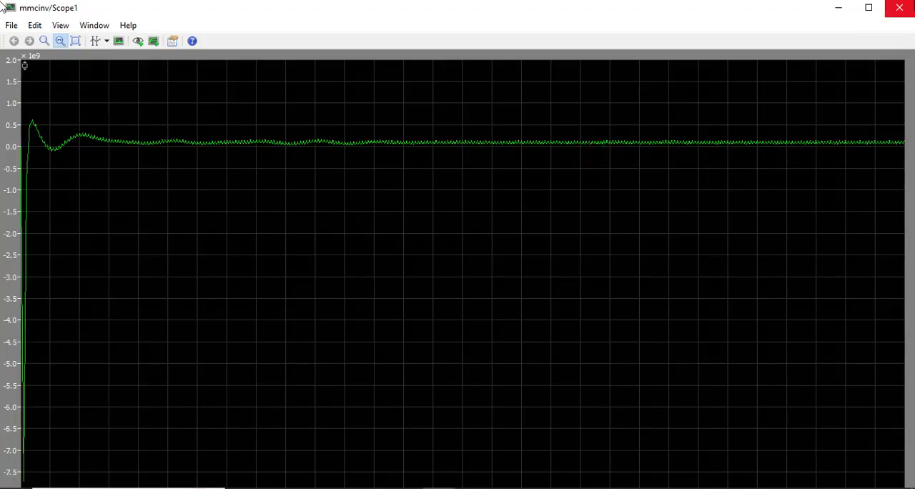
pyautogui.click(899, 7)
pyautogui.click(250, 327)
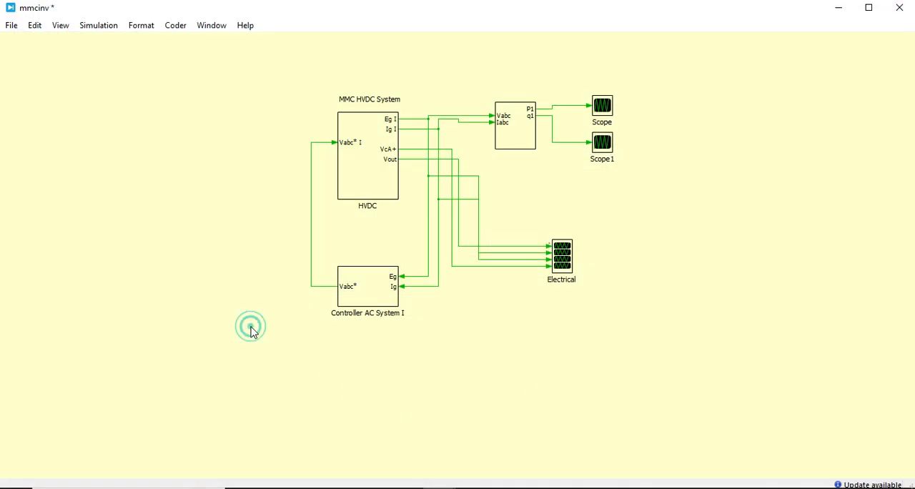
# - Open the HVDC subsystem and examine the block parameters of half-bridge MHBC+ and capacitor CC+ I
pyautogui.doubleClick(365, 161)
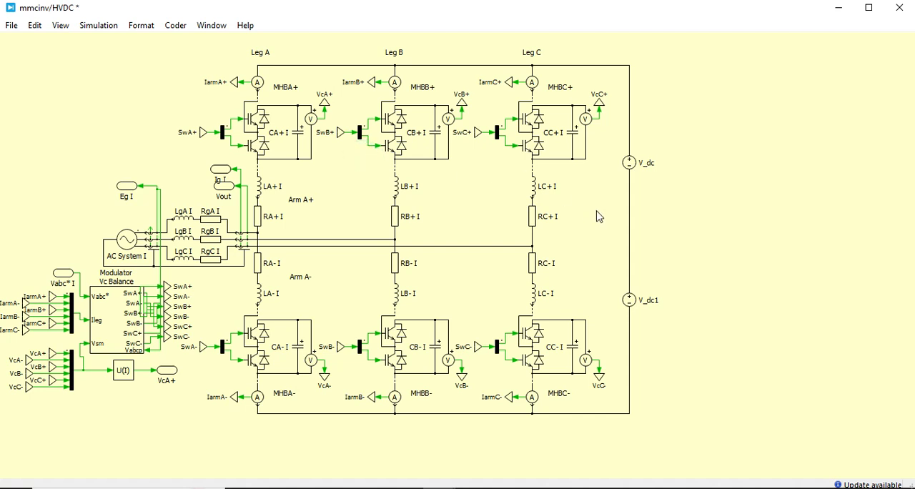
pyautogui.click(708, 225)
pyautogui.click(488, 194)
pyautogui.click(386, 155)
pyautogui.click(486, 183)
pyautogui.doubleClick(535, 143)
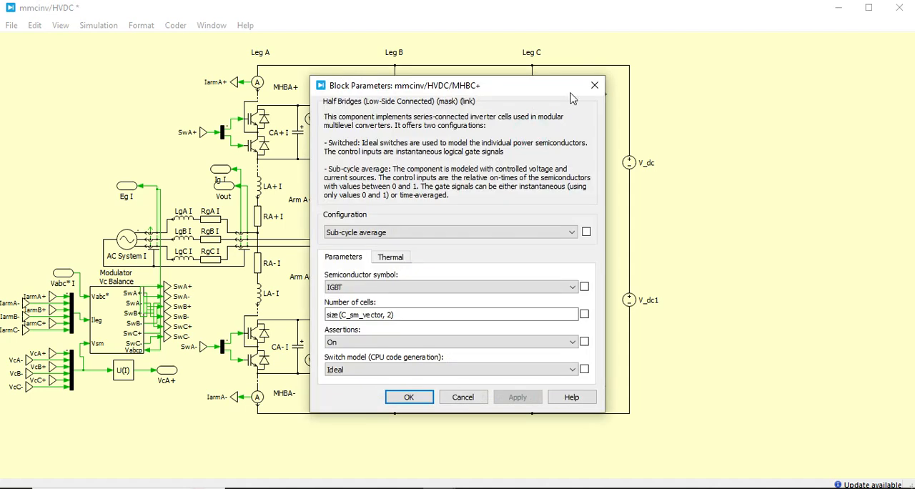
pyautogui.click(594, 95)
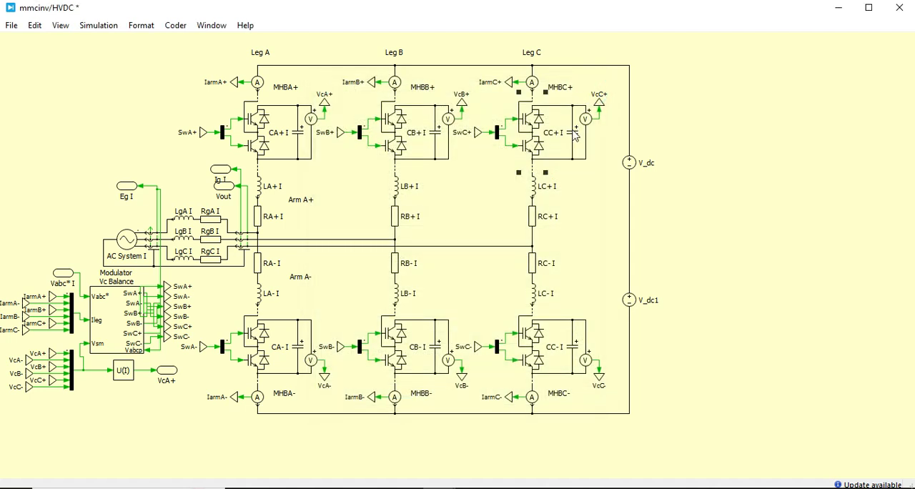
pyautogui.doubleClick(573, 134)
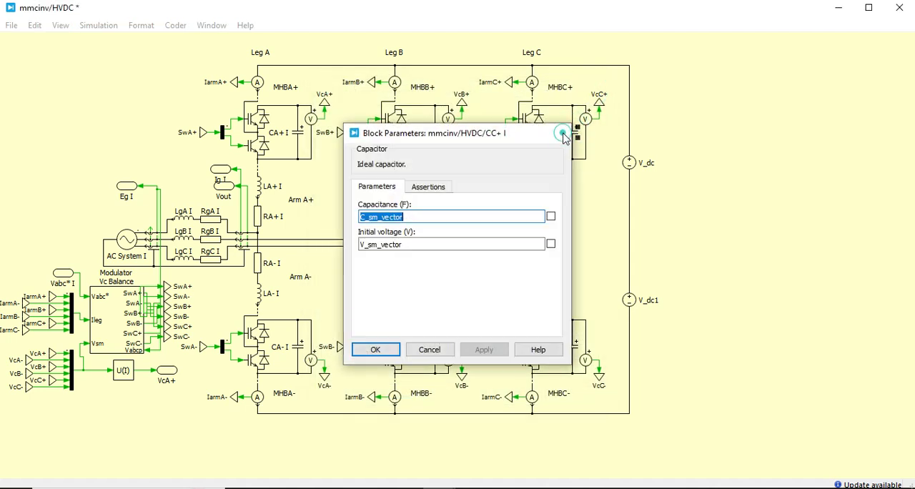
pyautogui.click(564, 135)
pyautogui.click(591, 160)
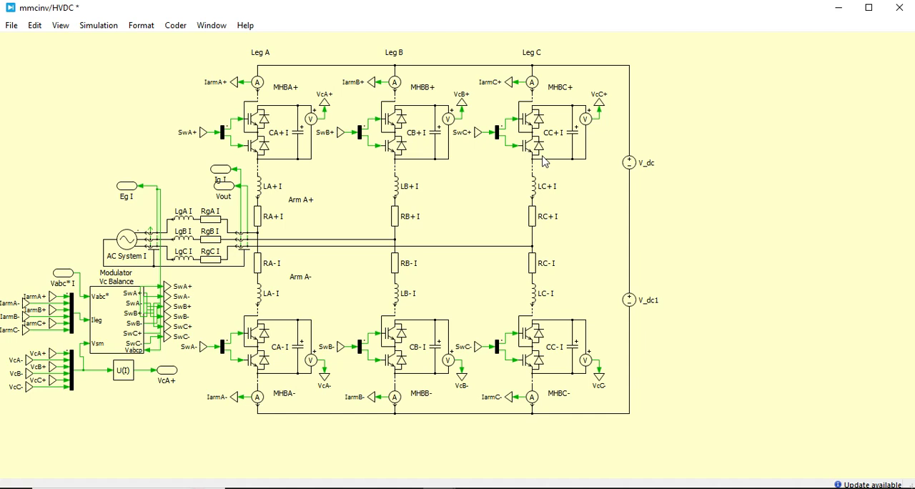
pyautogui.click(102, 30)
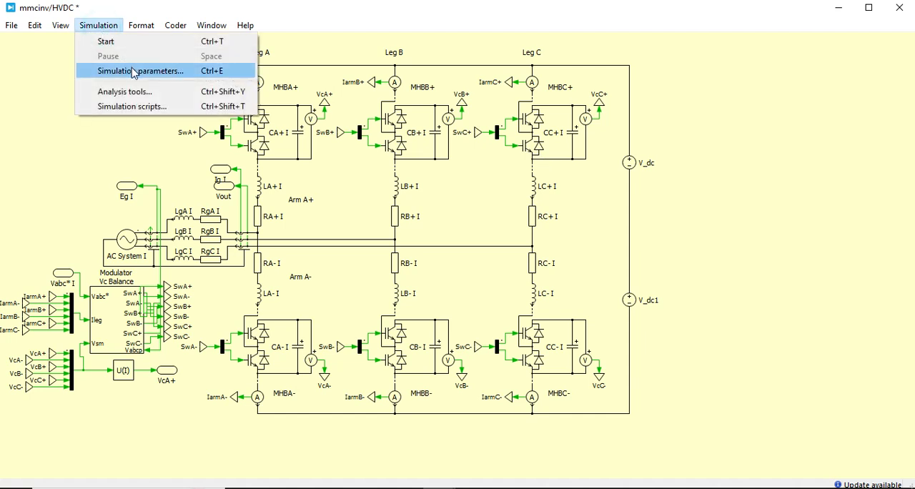
pyautogui.click(479, 185)
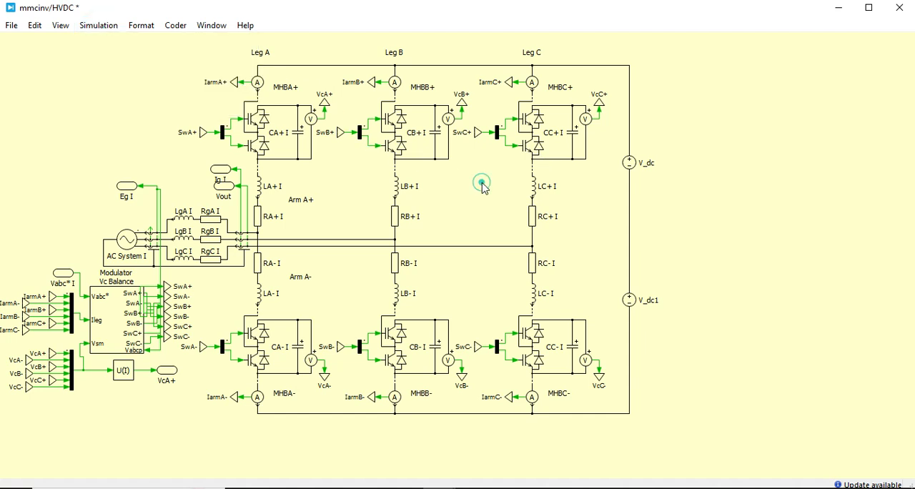
# - Examine the block parameters of half-bridge MHBB+ beside its symbol in Leg B, then close them unchanged
pyautogui.doubleClick(398, 143)
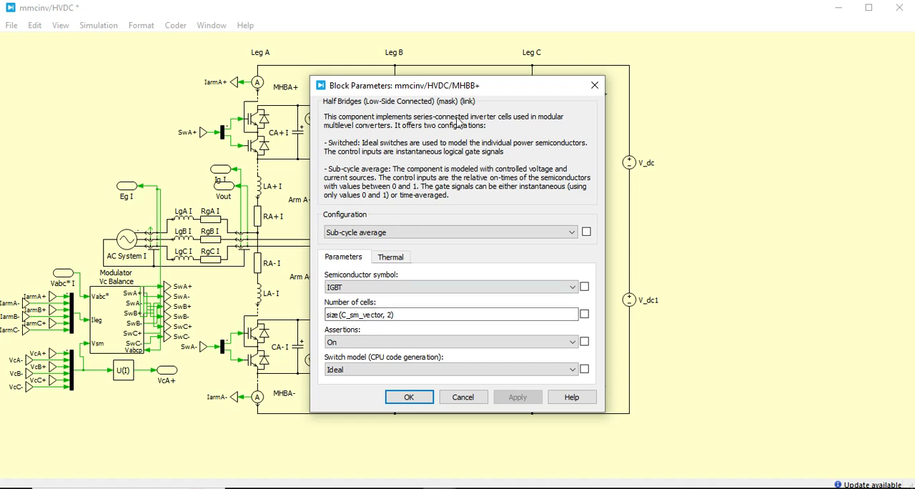
pyautogui.moveTo(474, 90); pyautogui.dragTo(660, 95)
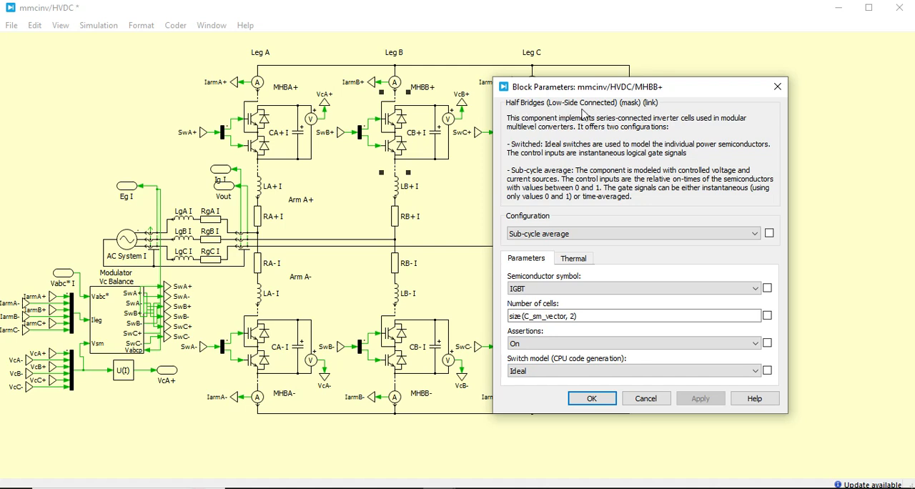
pyautogui.click(777, 86)
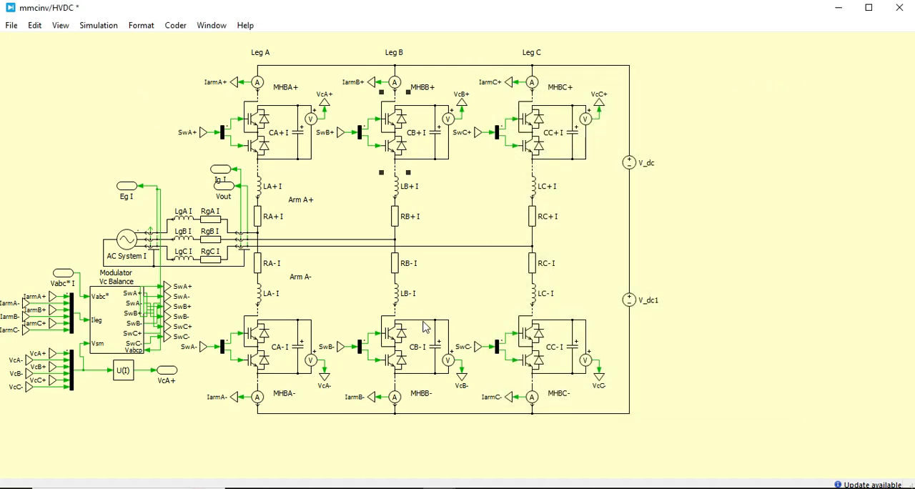
# - Show the Library Browser over the HVDC schematic and list the subcategories of Electrical, with Power Modules collapsed
pyautogui.moveTo(438, 485)
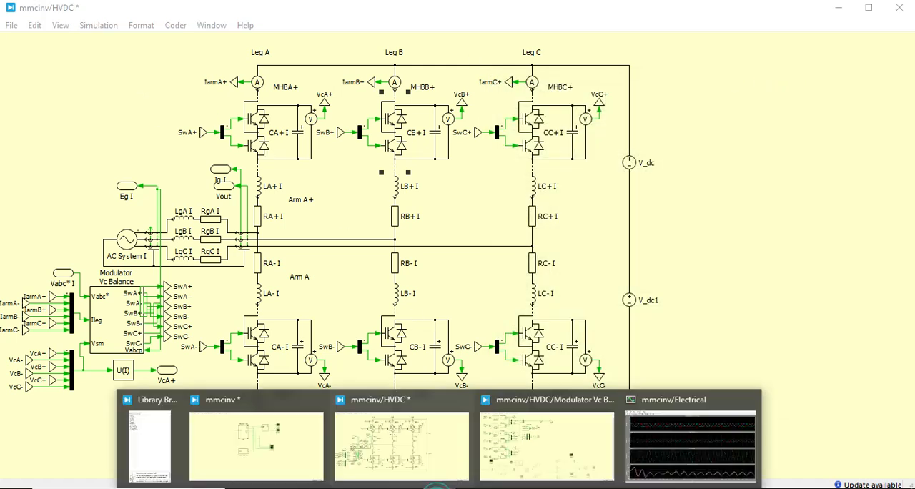
pyautogui.click(134, 468)
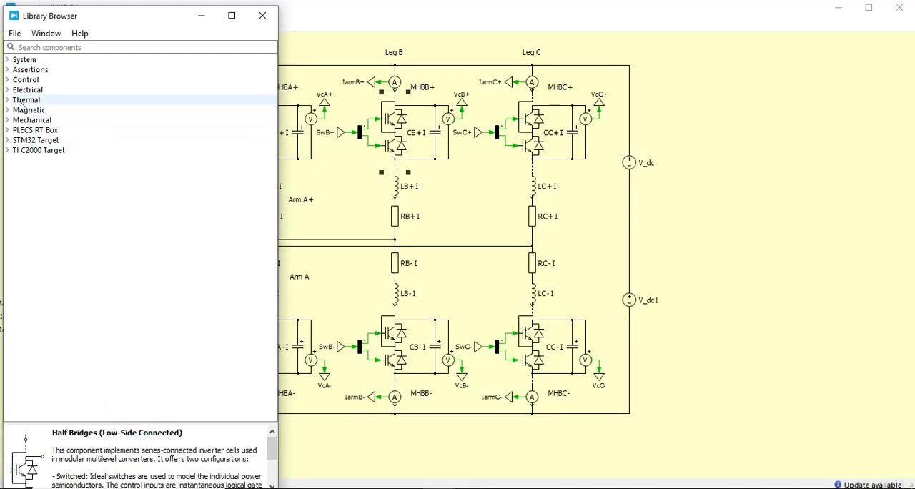
pyautogui.click(108, 48)
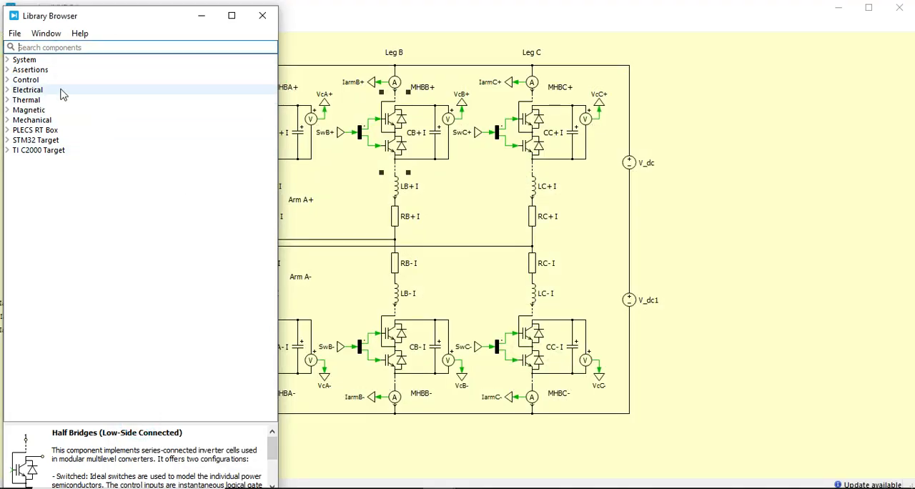
pyautogui.moveTo(130, 25); pyautogui.dragTo(284, 44)
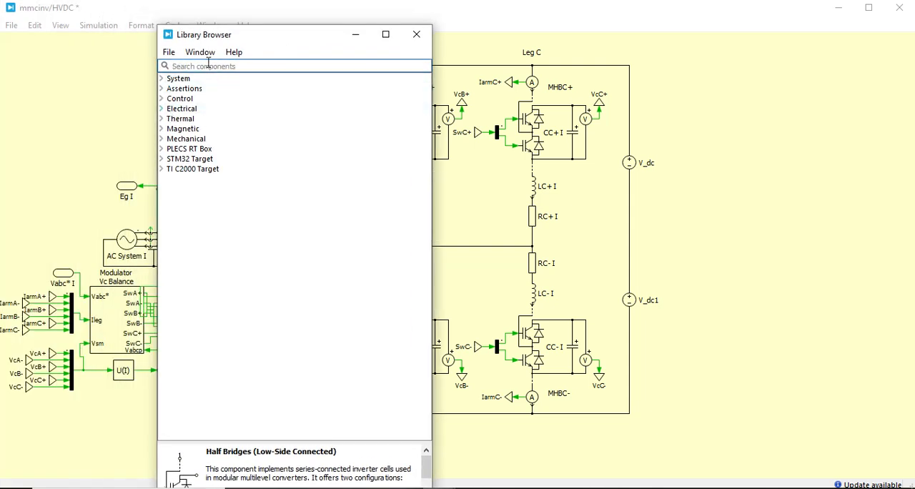
pyautogui.click(163, 111)
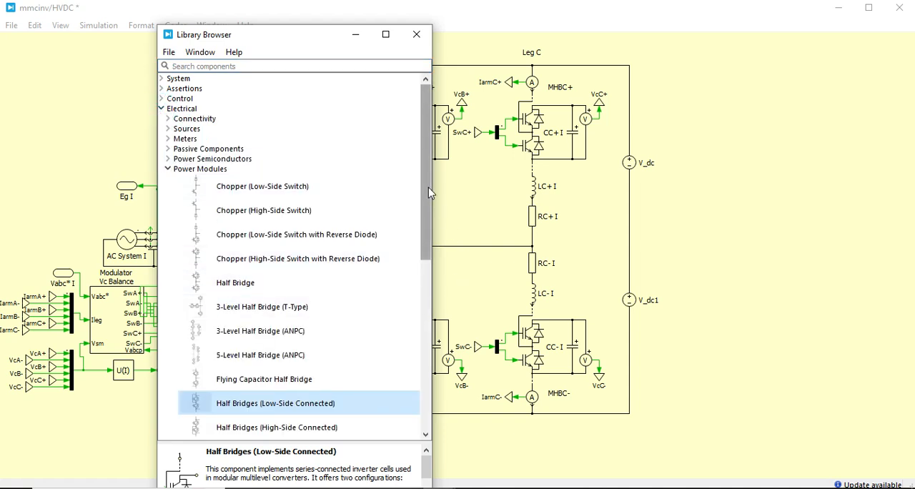
pyautogui.click(168, 170)
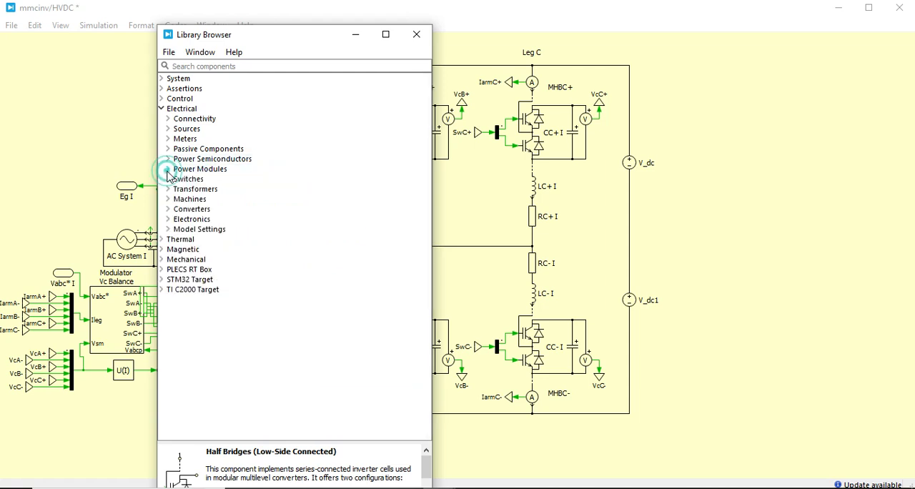
# - Examine the components in the Connectivity, Sources and Meters groups of the Electrical library, keeping the schematic's Leg A in view
pyautogui.click(165, 120)
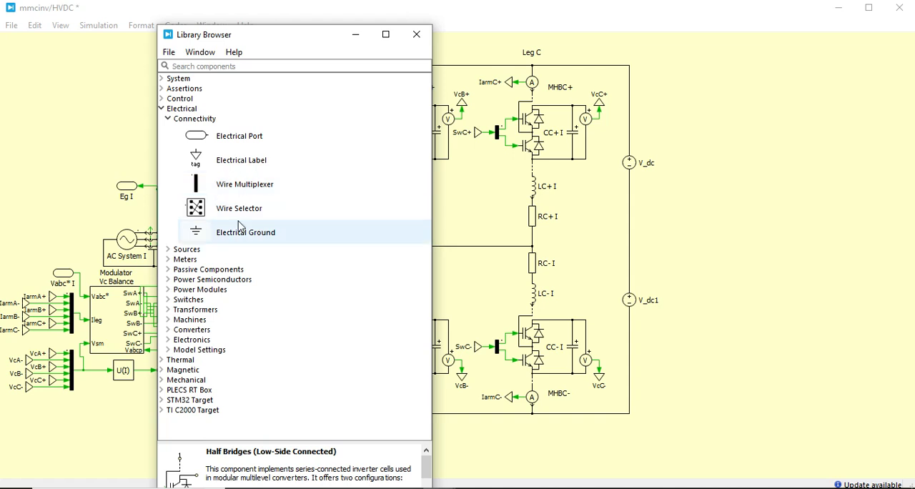
pyautogui.click(169, 120)
pyautogui.click(168, 129)
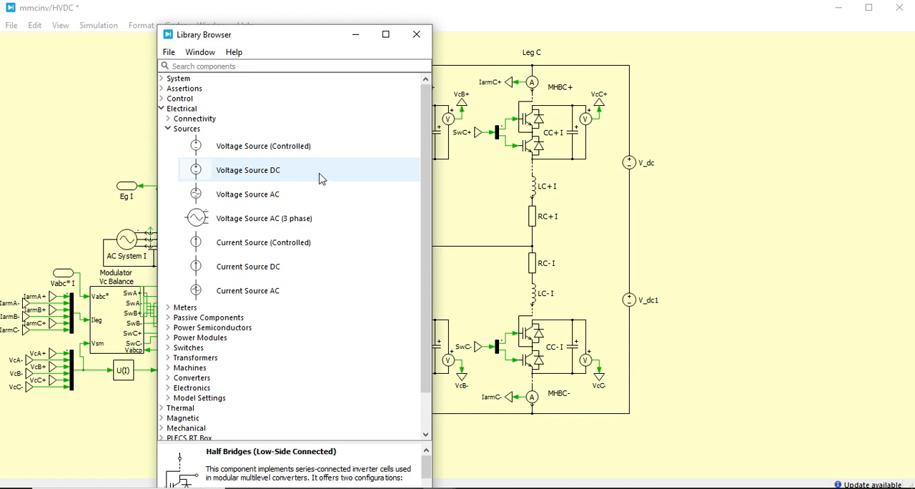
pyautogui.click(168, 129)
pyautogui.click(168, 139)
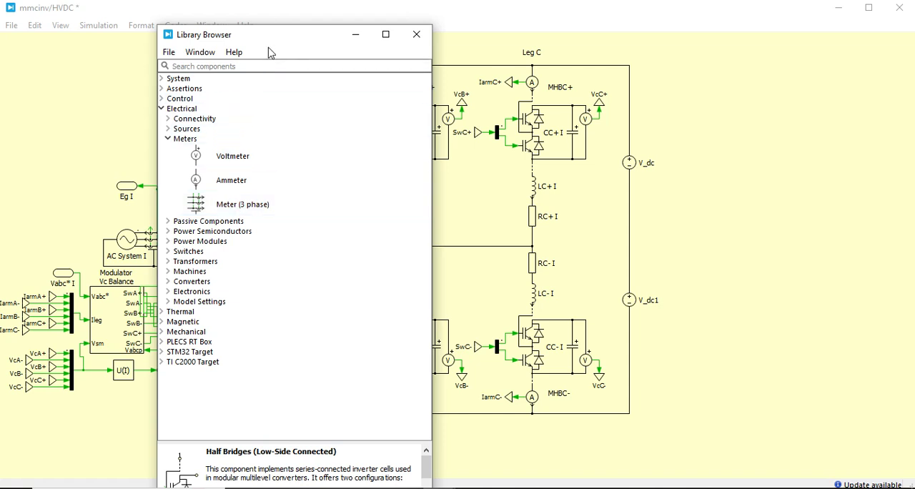
pyautogui.moveTo(276, 37); pyautogui.dragTo(464, 15)
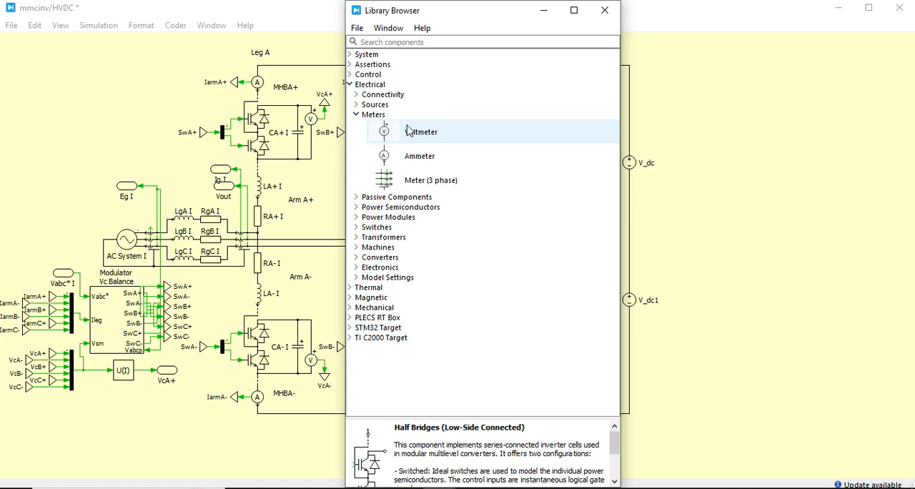
# - Examine the components in the Passive Components group of the Electrical library, with the Meters group collapsed
pyautogui.click(357, 115)
pyautogui.click(357, 125)
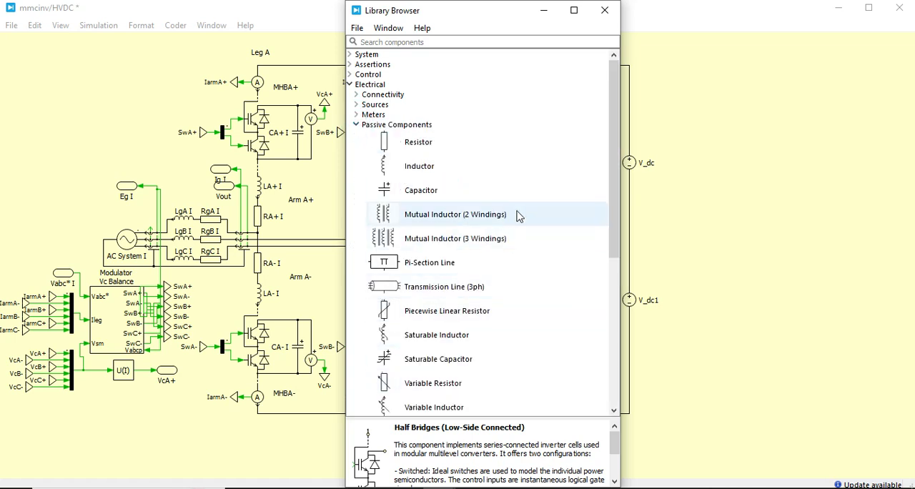
pyautogui.moveTo(609, 173); pyautogui.dragTo(592, 203)
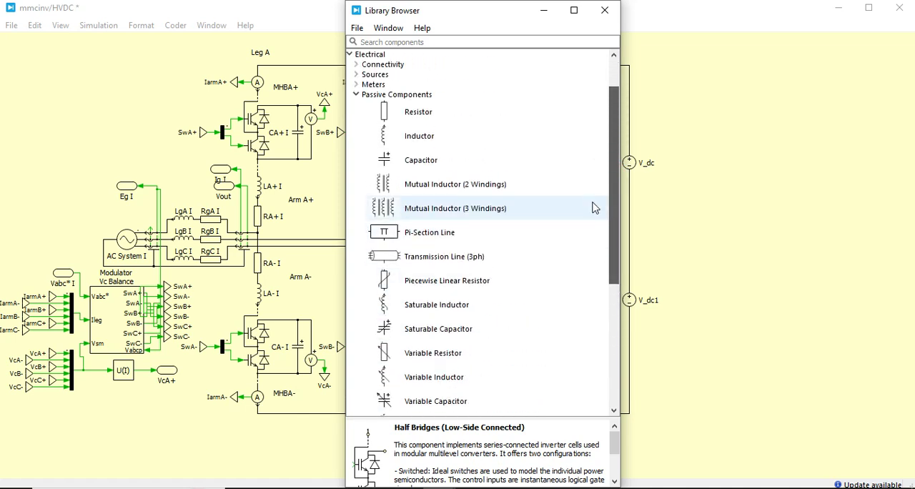
pyautogui.click(356, 95)
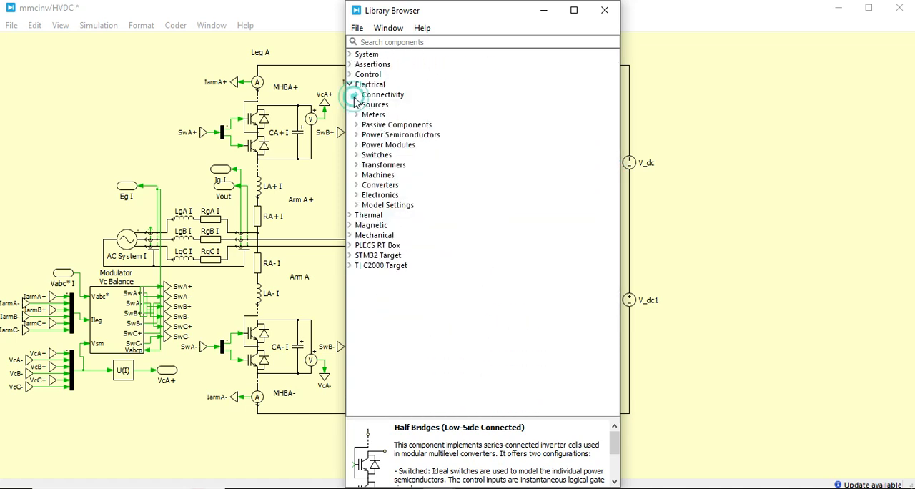
# - Examine the full list of devices in the Power Semiconductors group of the Electrical library, then collapse the group
pyautogui.click(357, 134)
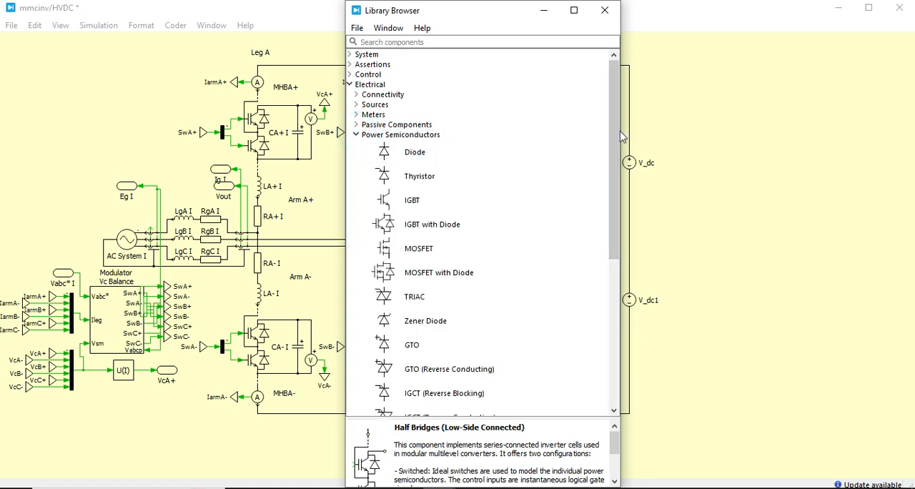
pyautogui.moveTo(614, 137); pyautogui.dragTo(613, 190)
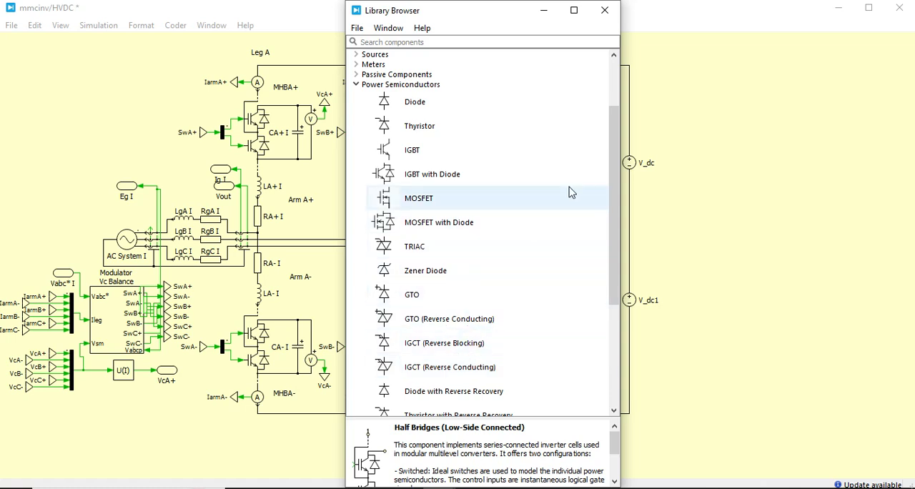
pyautogui.moveTo(619, 183); pyautogui.dragTo(623, 246)
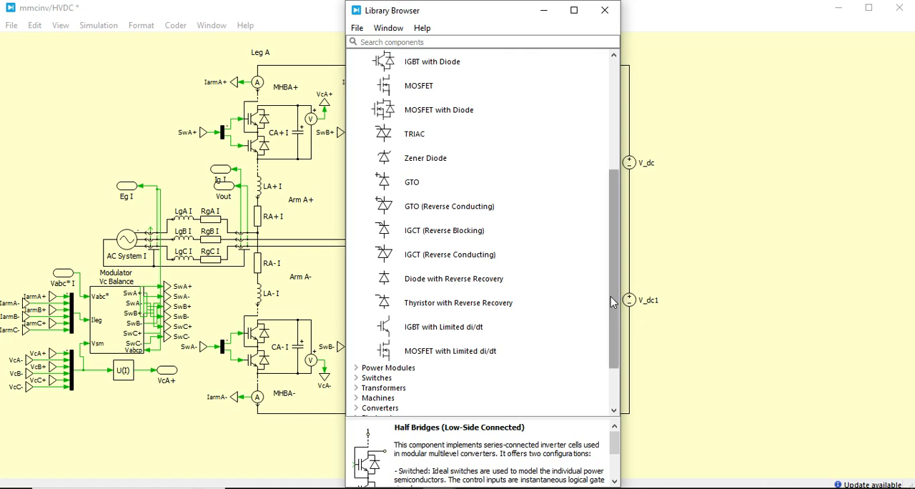
pyautogui.moveTo(614, 302); pyautogui.dragTo(607, 256)
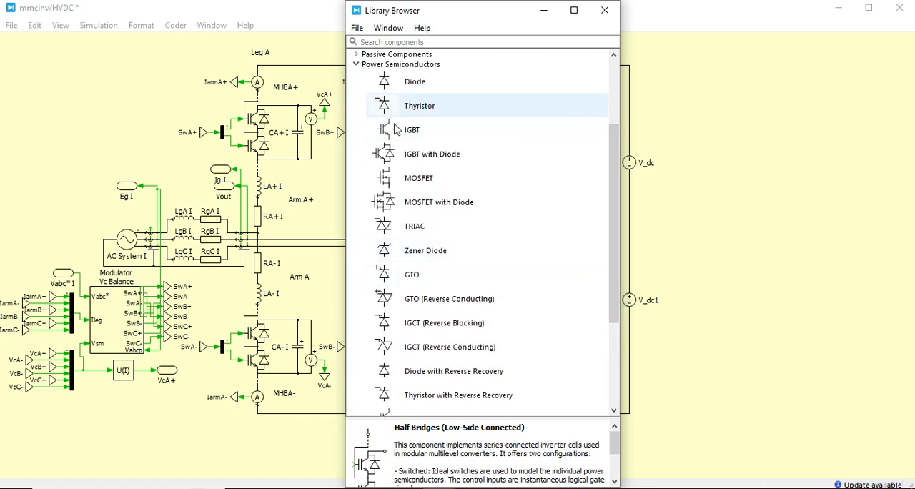
pyautogui.click(356, 64)
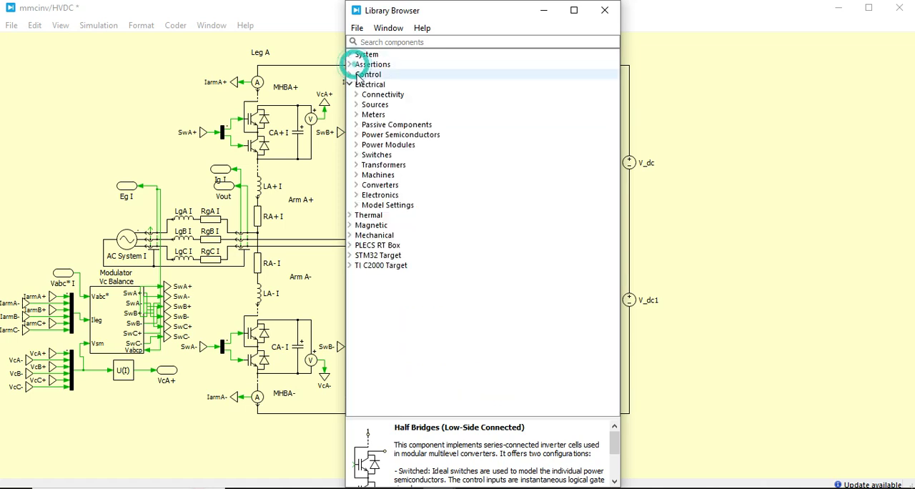
# - Examine the Power Modules group, compare it with the Power Semiconductors devices, and leave only Power Modules expanded
pyautogui.click(356, 145)
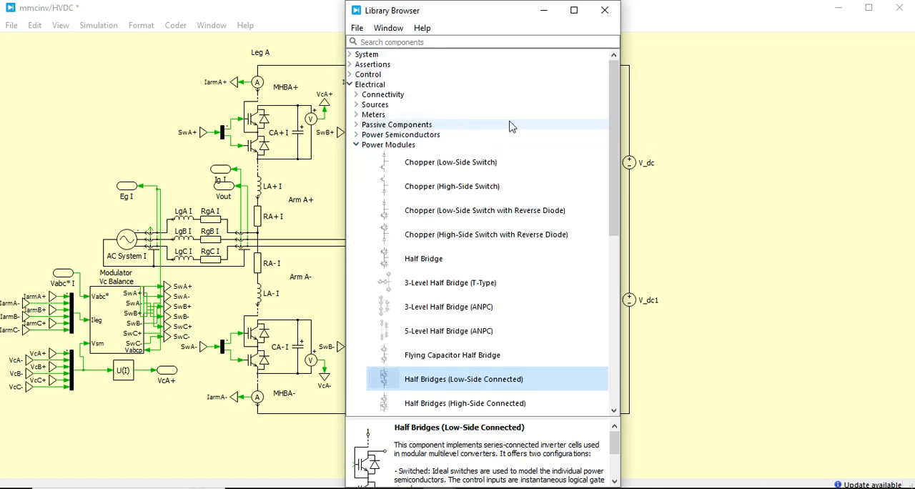
pyautogui.click(613, 123)
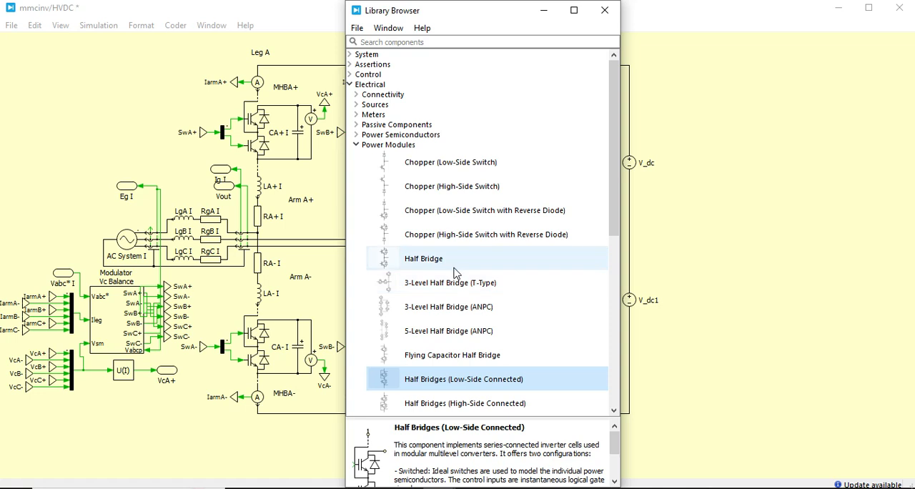
pyautogui.click(357, 136)
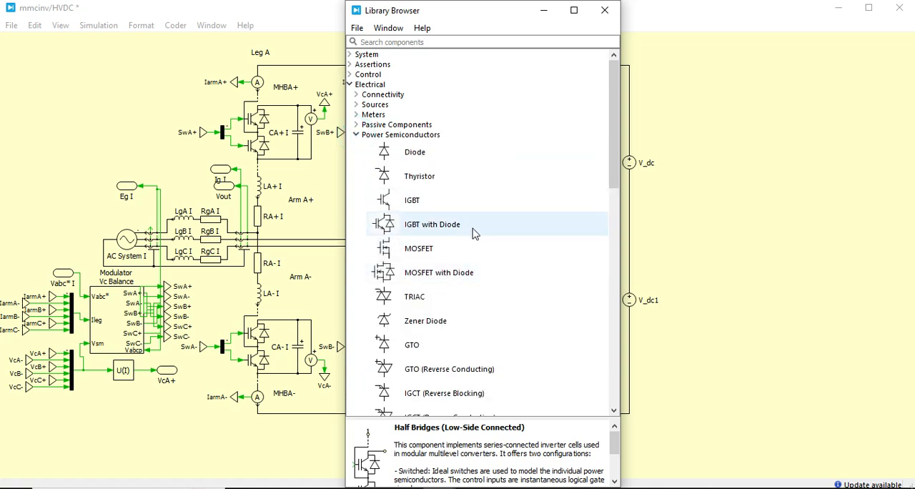
pyautogui.click(356, 135)
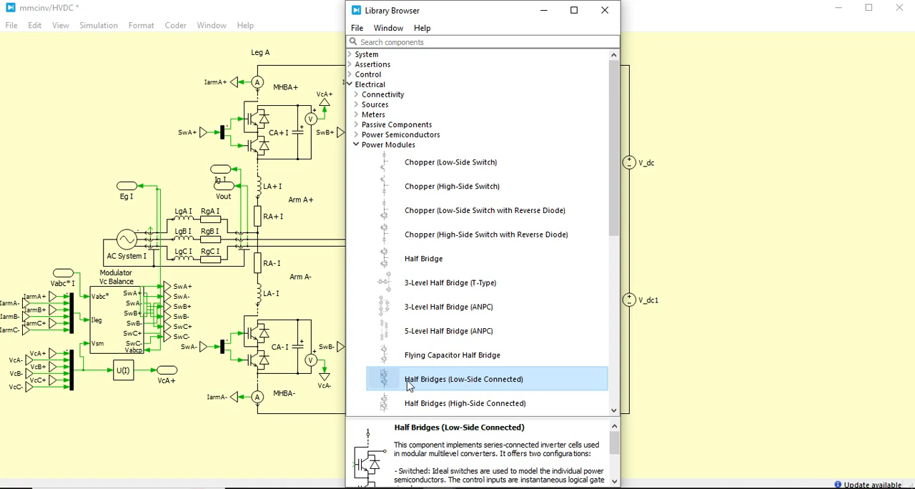
# - Place a Half Bridges (Low-Side Connected) component in the empty schematic area beside the V_dc and V_dc1 sources
pyautogui.moveTo(409, 386); pyautogui.dragTo(728, 205)
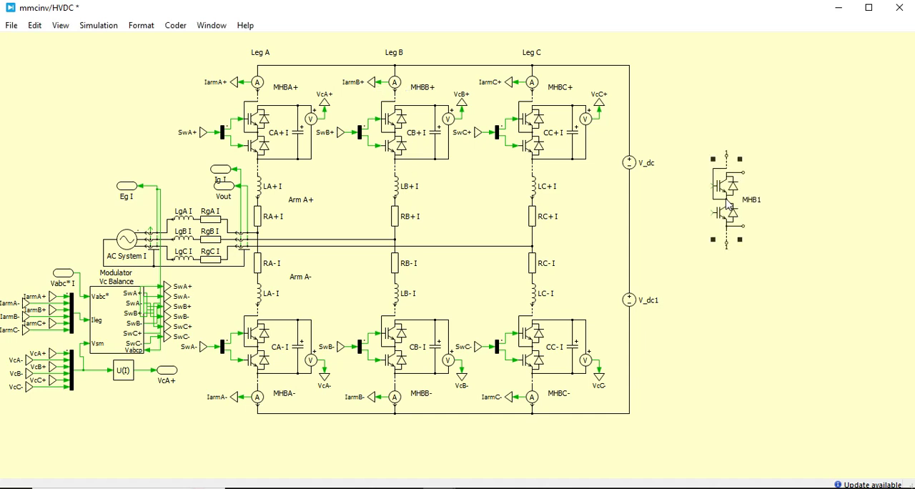
pyautogui.click(691, 224)
pyautogui.moveTo(676, 141); pyautogui.dragTo(763, 262)
pyautogui.click(822, 317)
# - Compare the Switched and Sub-cycle average configurations of the newly placed half-bridge block, discard the changes, and delete the block
pyautogui.doubleClick(723, 218)
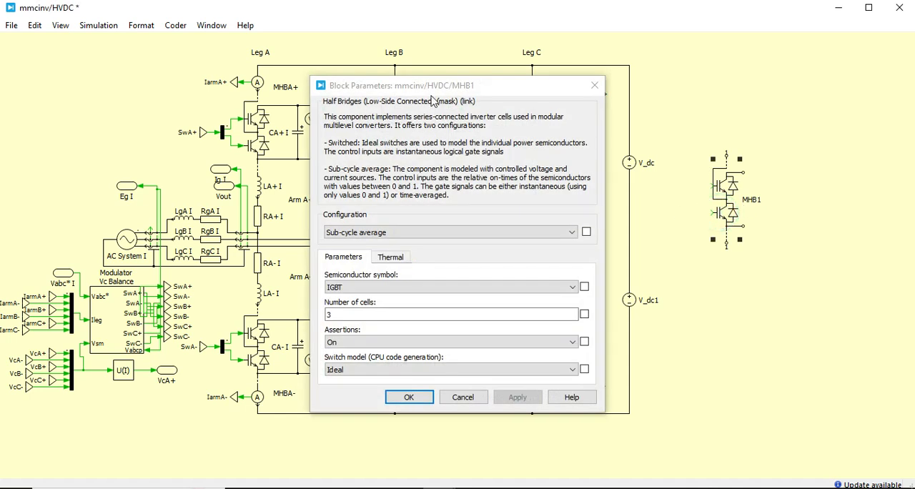
pyautogui.click(465, 244)
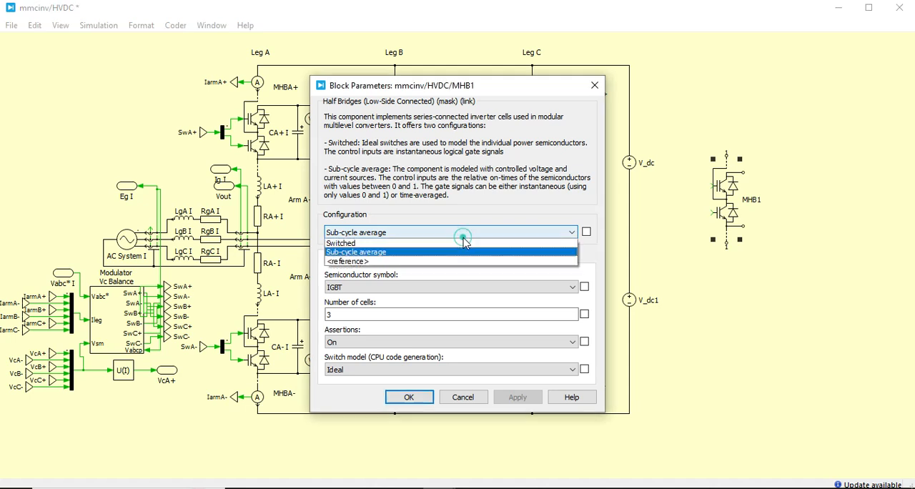
pyautogui.click(462, 238)
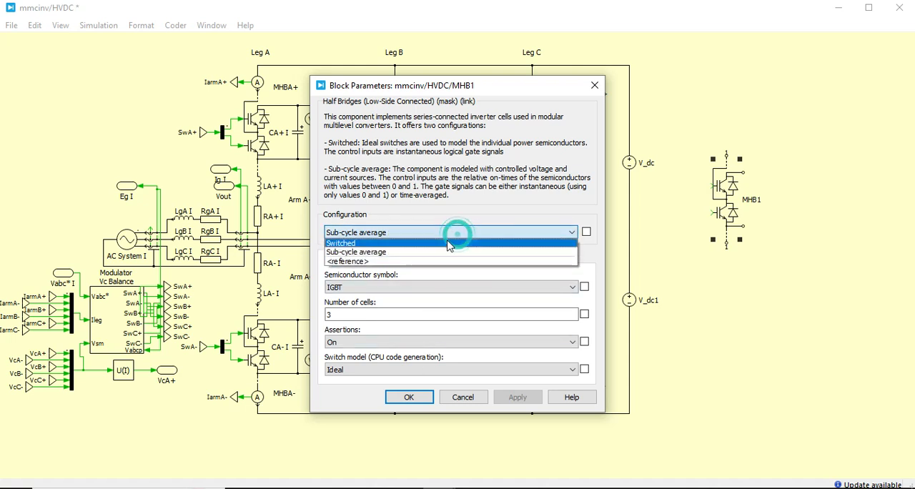
pyautogui.click(454, 244)
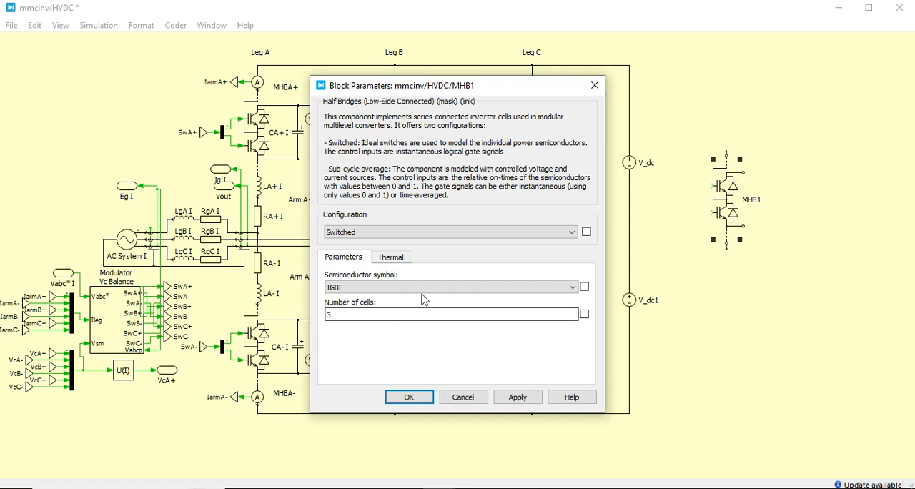
pyautogui.click(490, 232)
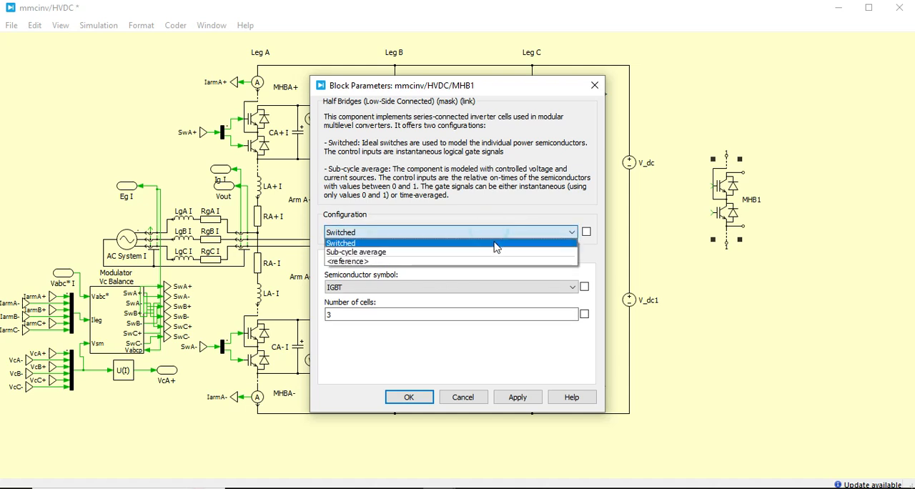
pyautogui.click(497, 252)
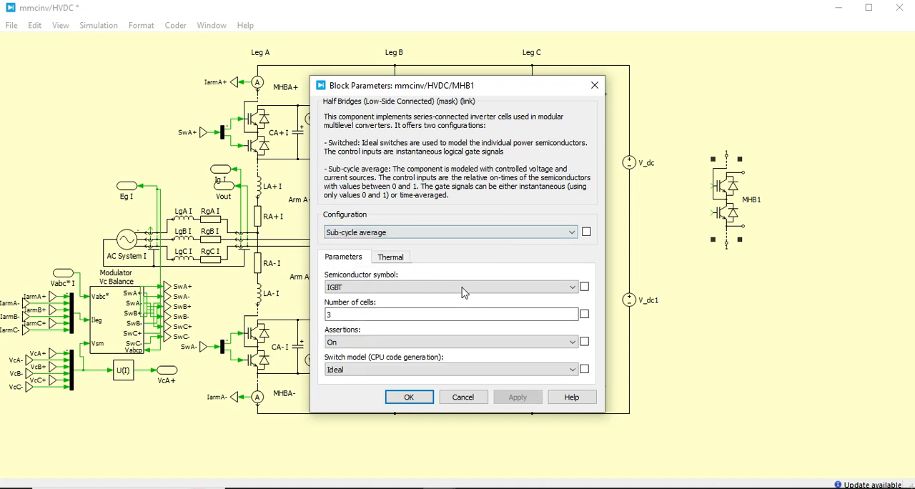
pyautogui.click(463, 398)
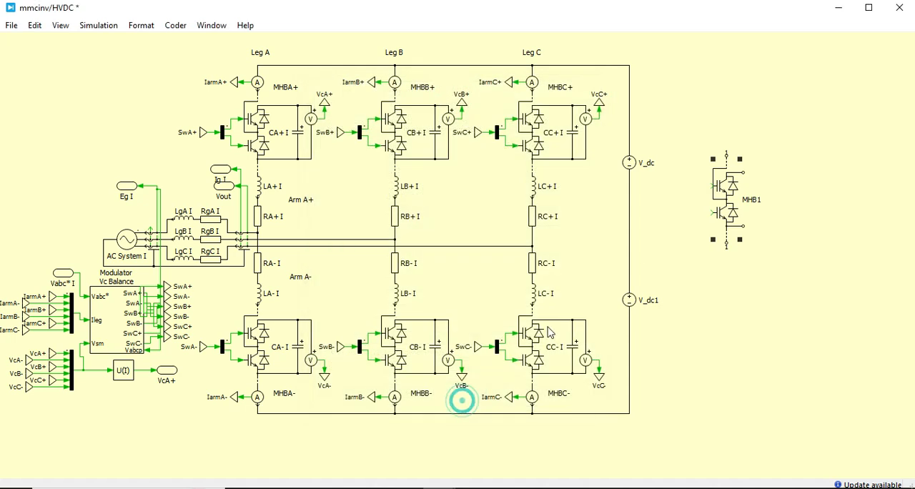
pyautogui.moveTo(701, 131); pyautogui.dragTo(768, 280)
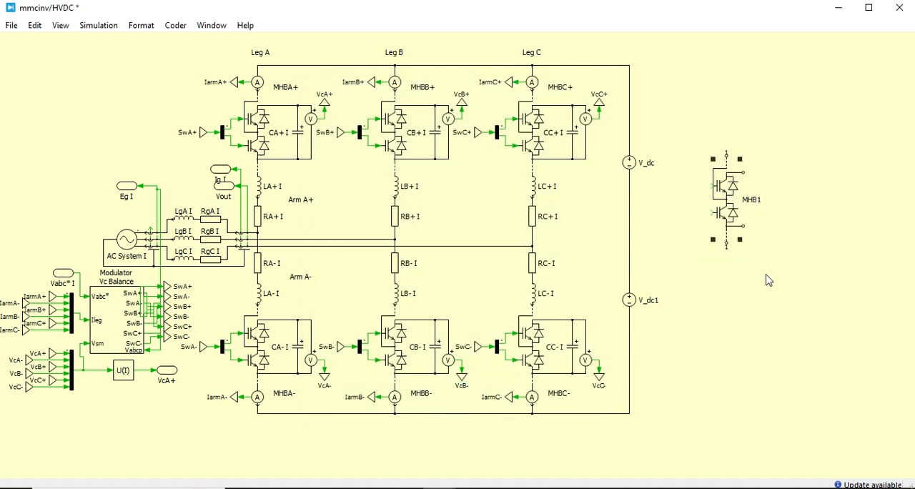
pyautogui.press('Delete')
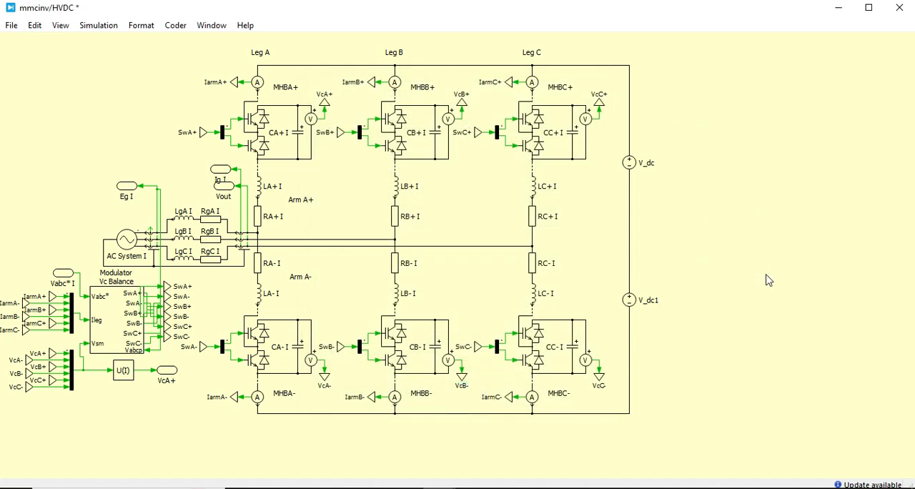
# - Examine the block parameters of half-bridge MHBC+ in Leg C, especially its number of cells, then close them unchanged
pyautogui.doubleClick(545, 153)
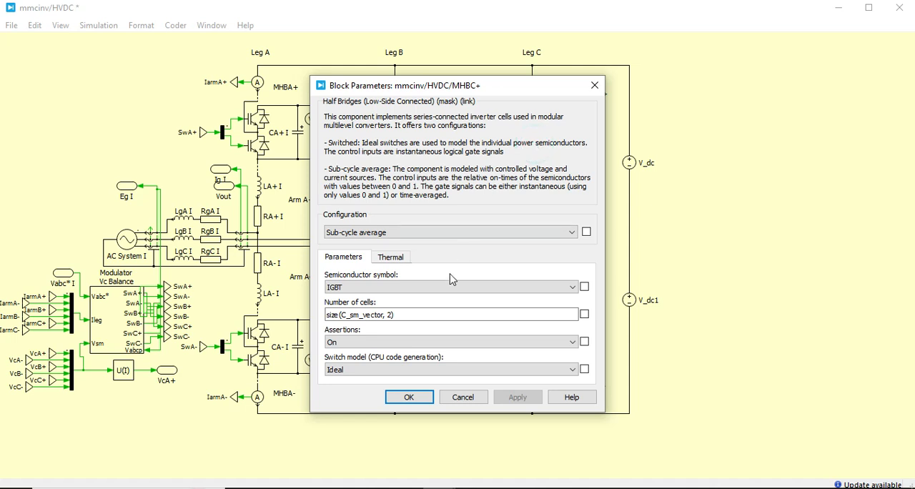
pyautogui.click(393, 318)
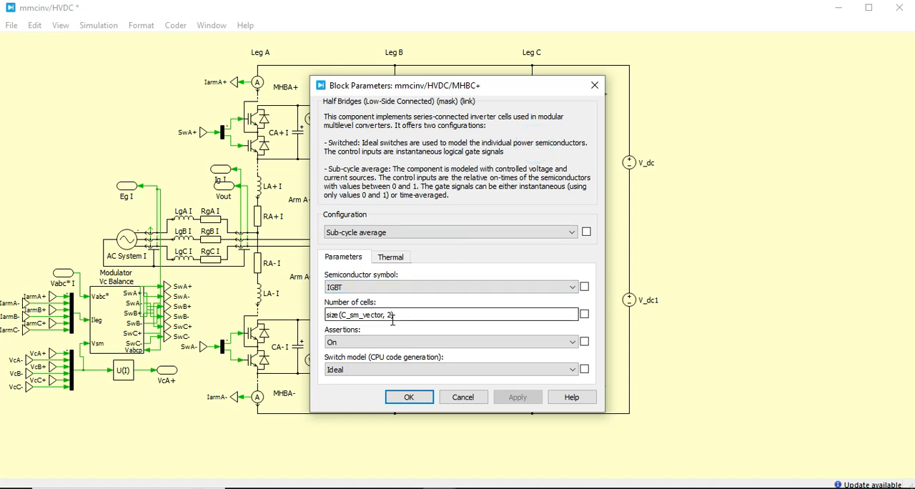
pyautogui.click(404, 317)
pyautogui.click(403, 317)
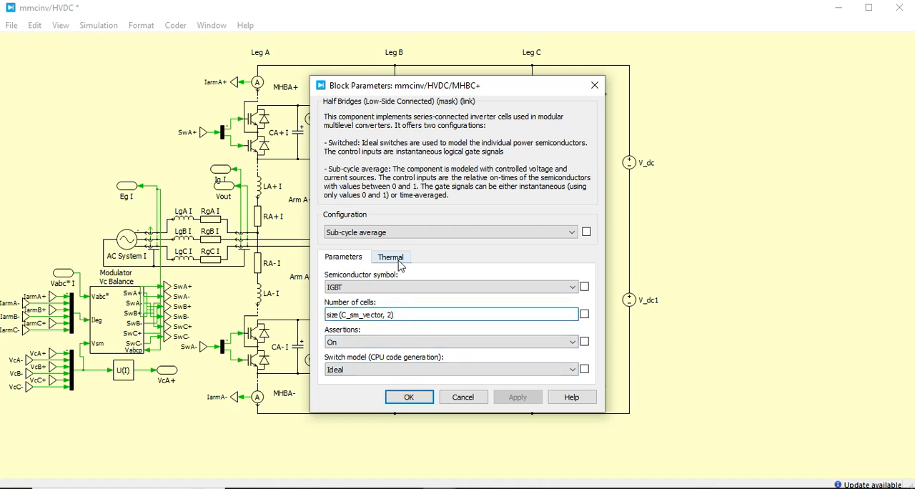
pyautogui.click(464, 397)
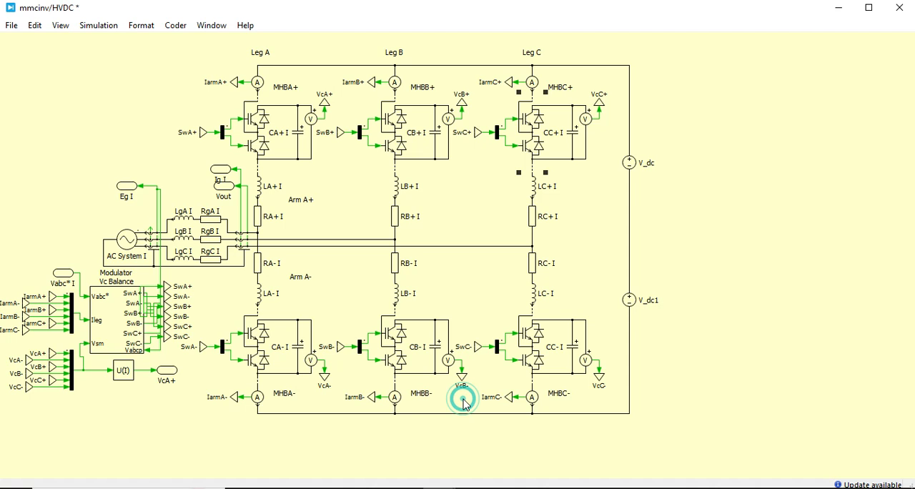
pyautogui.click(697, 321)
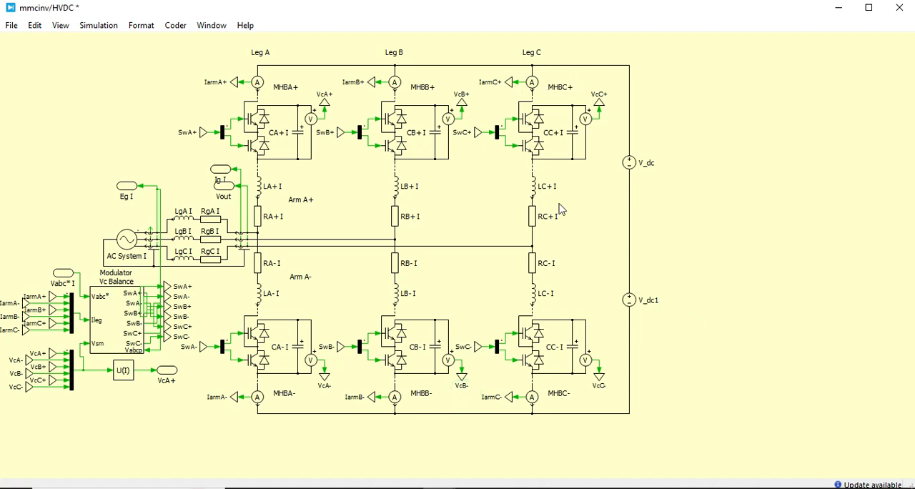
# - Point out the upper and lower arm components of Leg C and the upper arm of Leg A by selecting each group
pyautogui.moveTo(611, 189); pyautogui.dragTo(474, 77)
pyautogui.moveTo(476, 295); pyautogui.dragTo(608, 401)
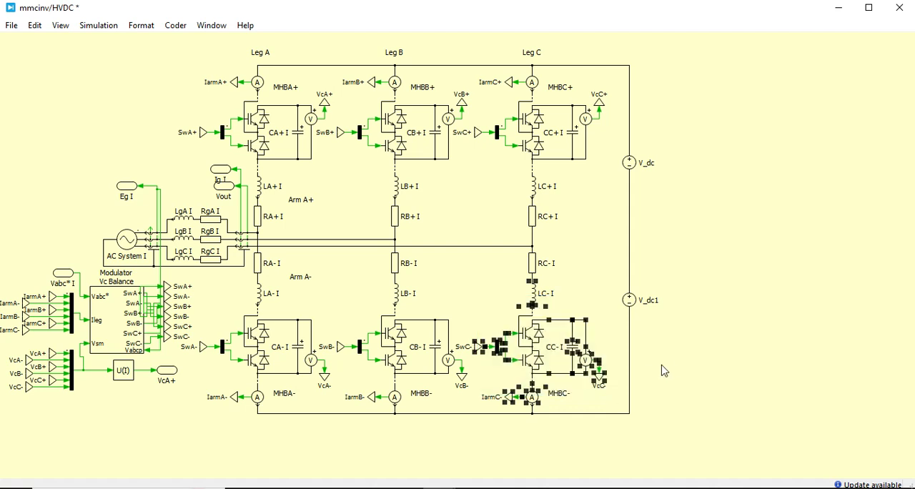
pyautogui.click(695, 359)
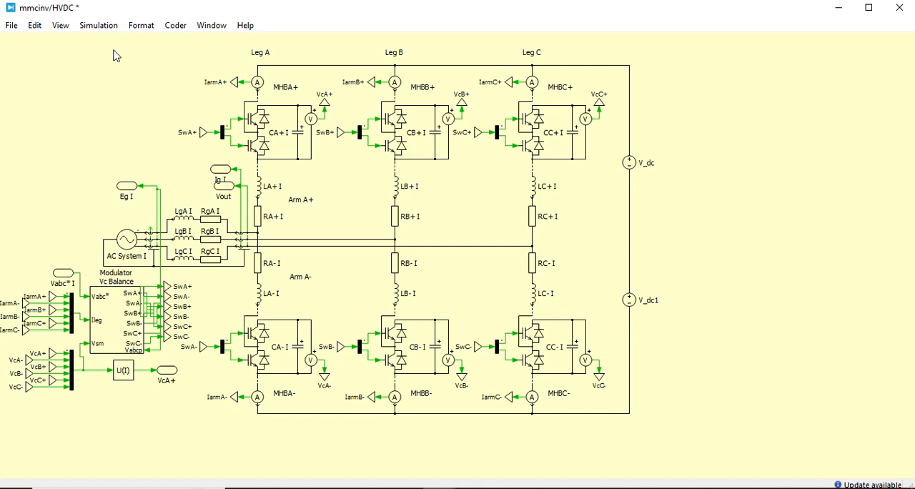
pyautogui.moveTo(315, 175); pyautogui.dragTo(183, 42)
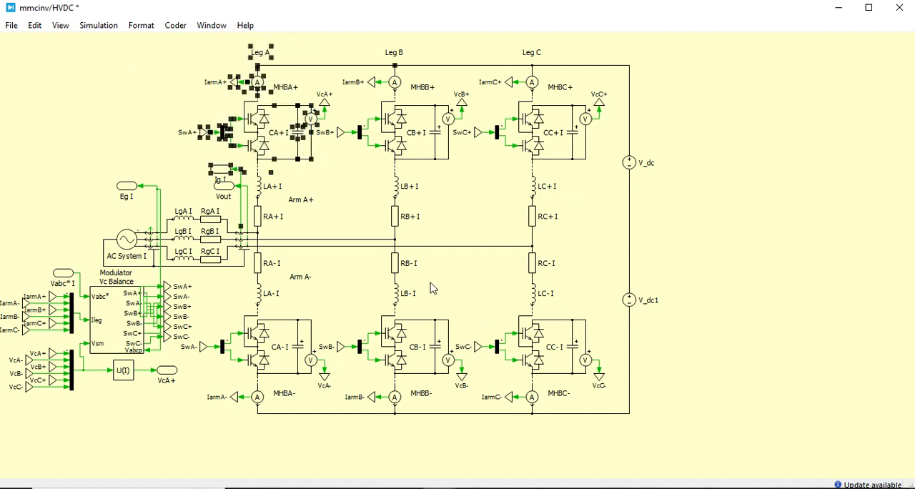
# - Open the simulation parameters of the mmcinv model and review its solver, general options and diagnostics settings
pyautogui.click(100, 26)
pyautogui.click(118, 74)
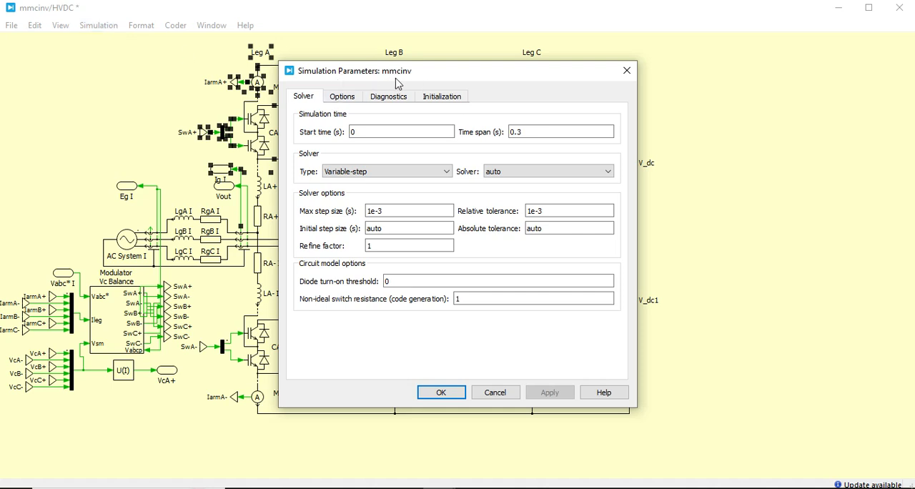
pyautogui.click(357, 101)
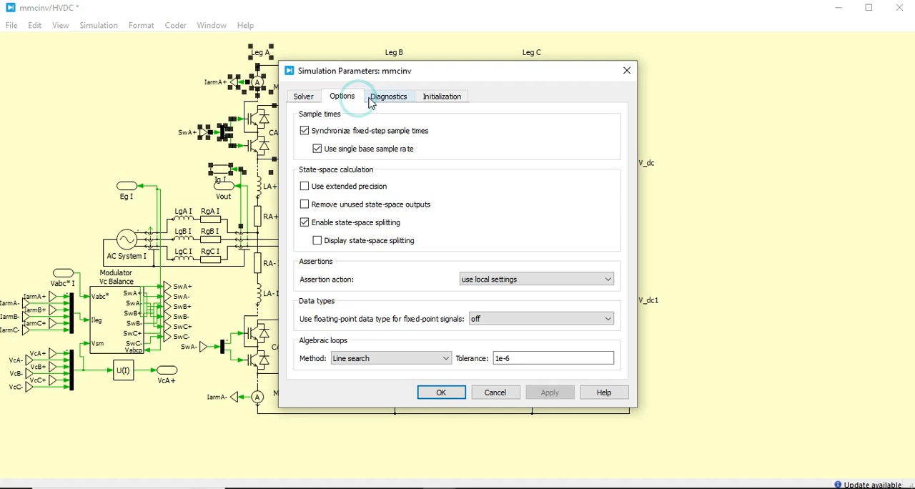
pyautogui.click(309, 99)
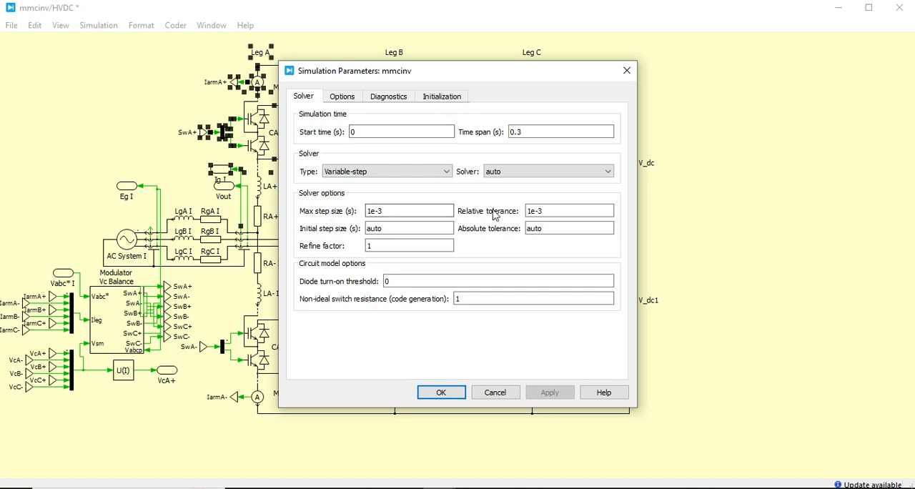
pyautogui.click(379, 99)
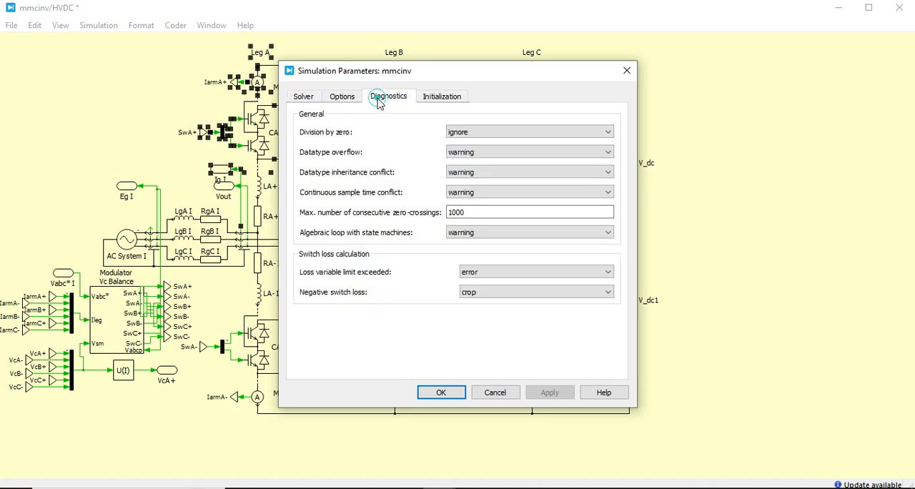
pyautogui.click(344, 99)
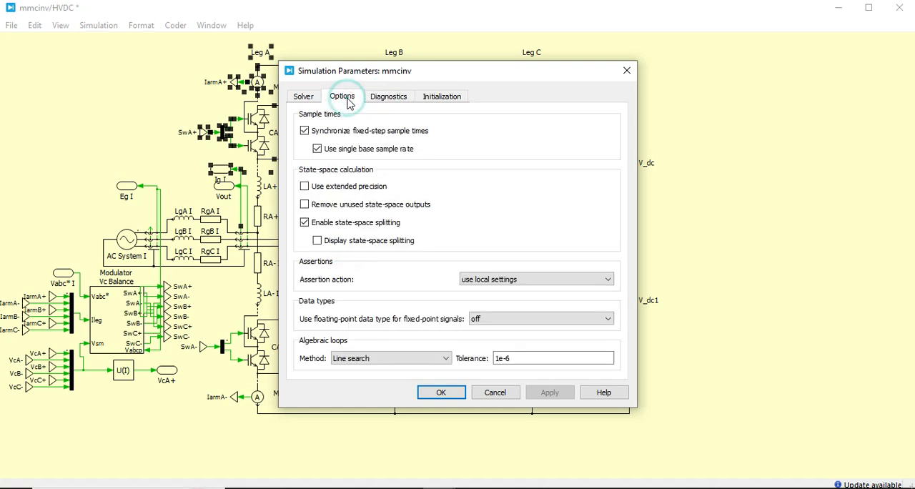
pyautogui.click(383, 104)
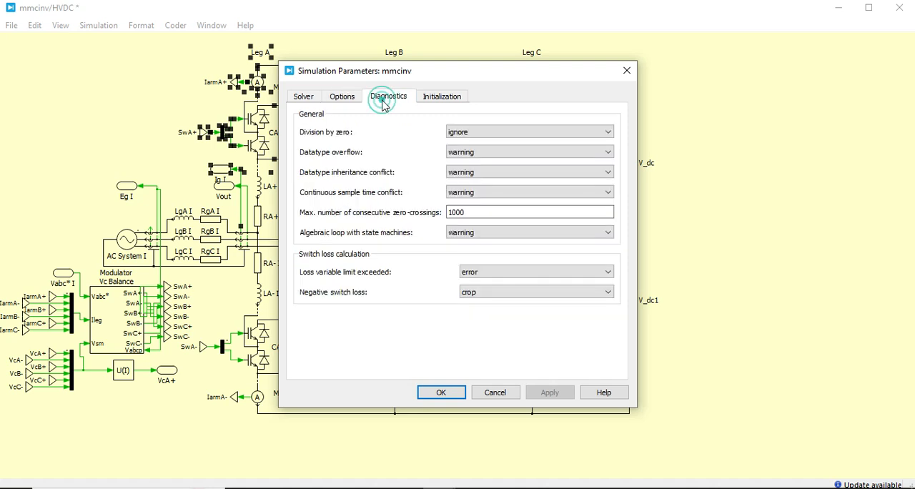
# - Display the model initialization commands and highlight the line defining num_sm, the number of series cells
pyautogui.click(434, 100)
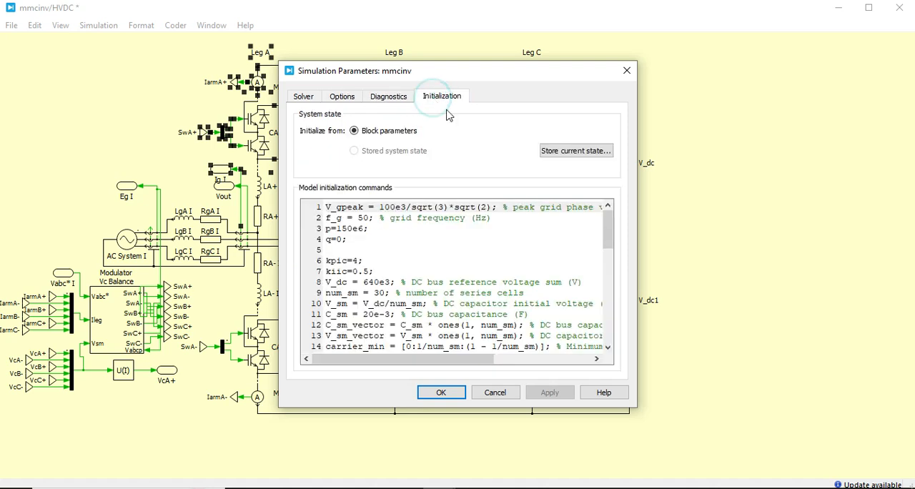
pyautogui.click(388, 229)
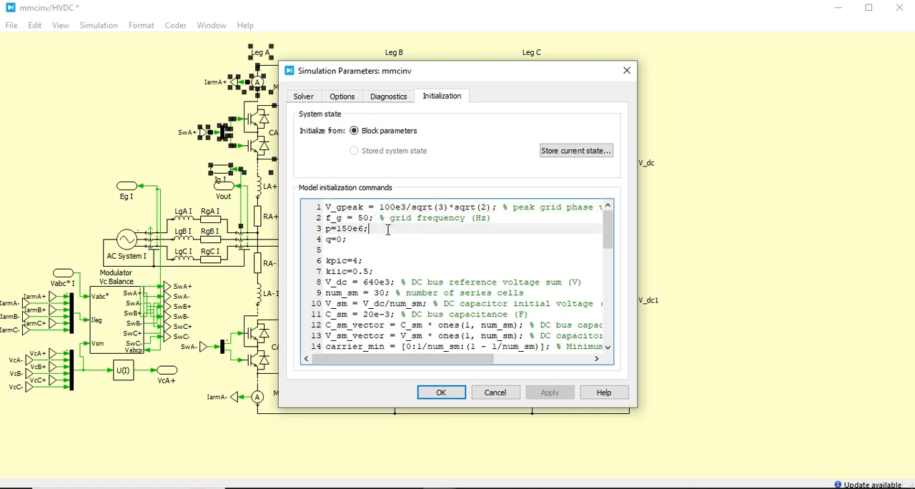
pyautogui.moveTo(326, 292); pyautogui.dragTo(529, 292)
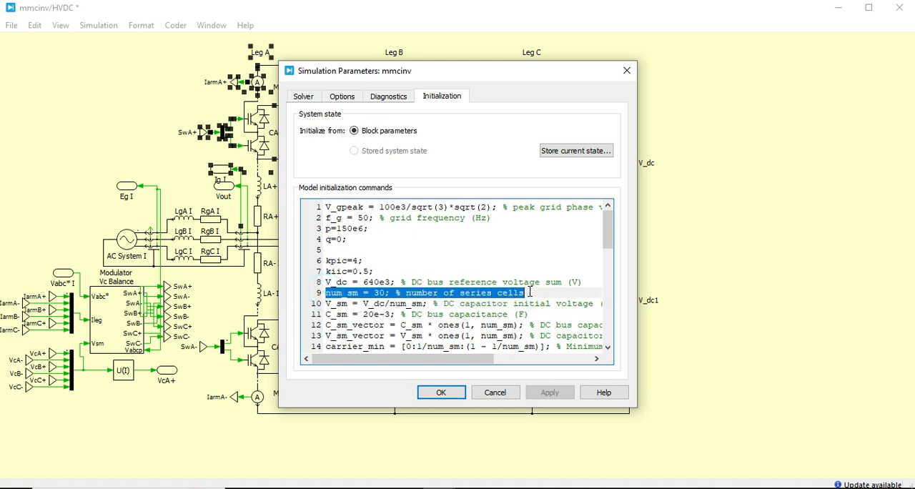
pyautogui.click(529, 292)
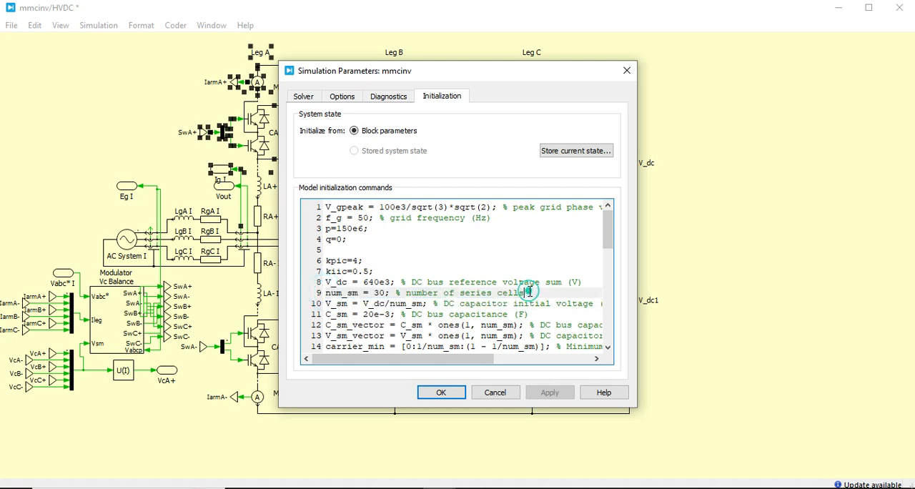
pyautogui.click(381, 293)
# - Highlight the V_gpeak, p, q and C_sm definitions in the initialization commands, then close the simulation parameters
pyautogui.moveTo(328, 205); pyautogui.dragTo(473, 208)
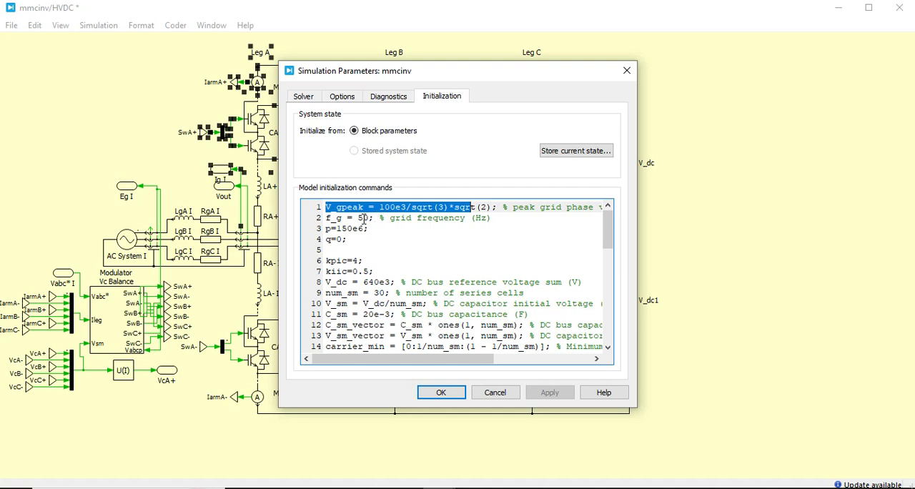
pyautogui.moveTo(378, 229); pyautogui.dragTo(329, 230)
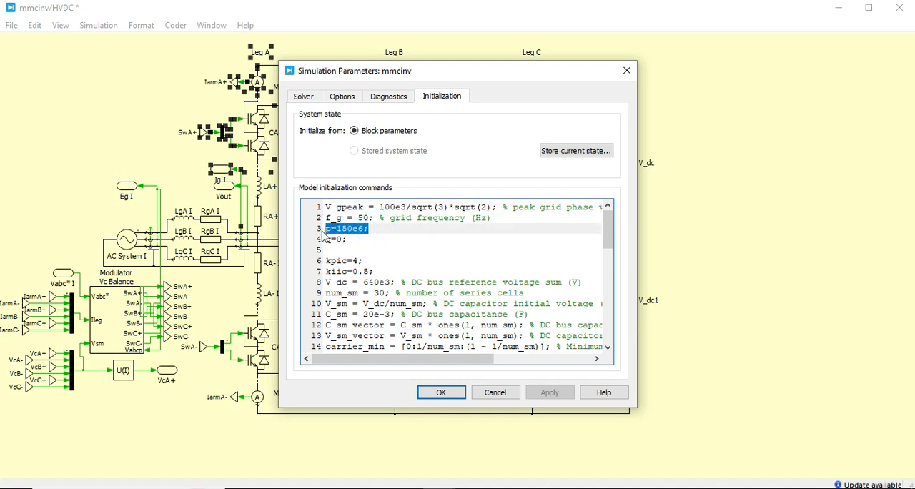
pyautogui.moveTo(350, 240); pyautogui.dragTo(326, 241)
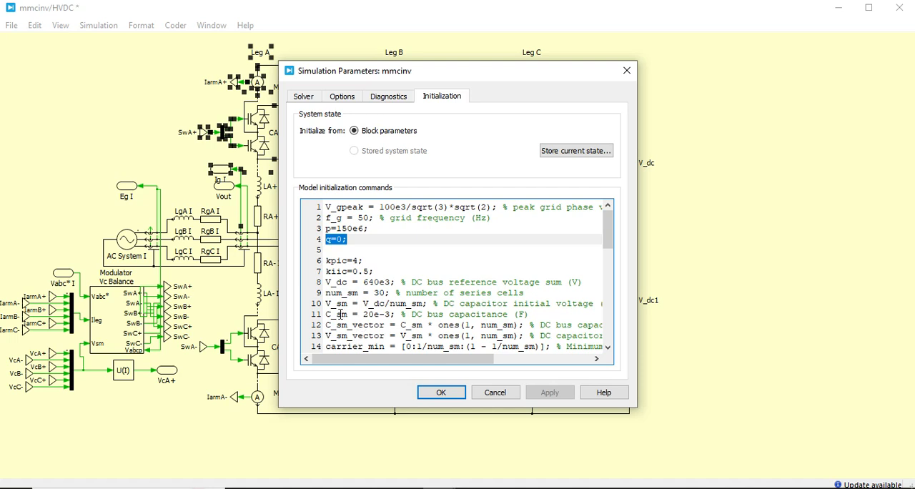
pyautogui.moveTo(364, 313); pyautogui.dragTo(387, 315)
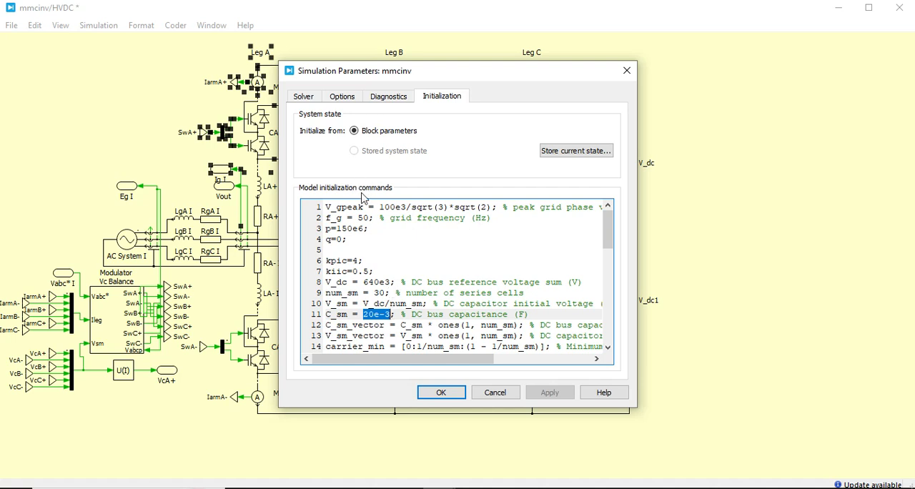
pyautogui.click(454, 391)
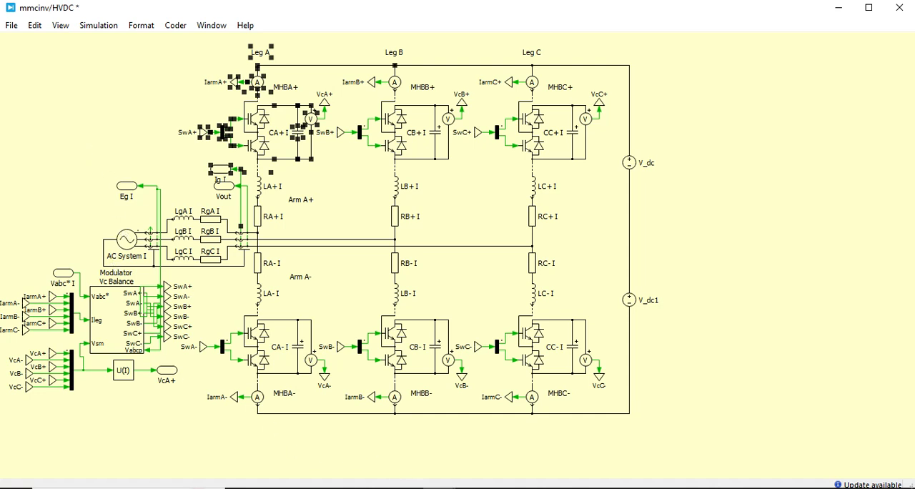
# - Switch to the top-level mmcinv schematic and open the Controller AC System I subsystem
pyautogui.click(439, 487)
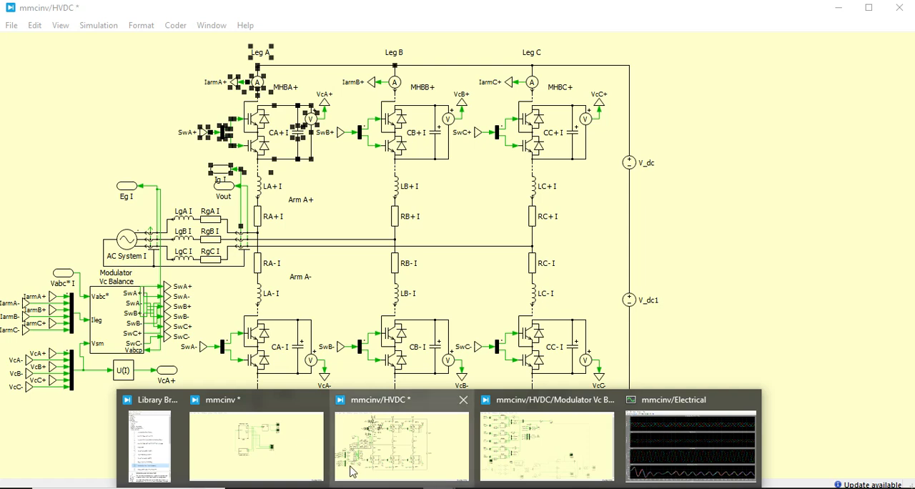
pyautogui.click(309, 452)
pyautogui.click(386, 363)
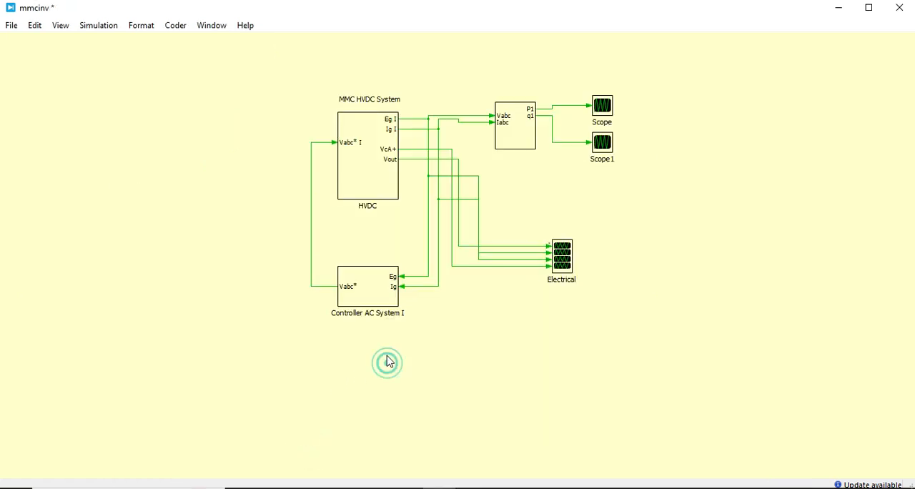
pyautogui.doubleClick(372, 290)
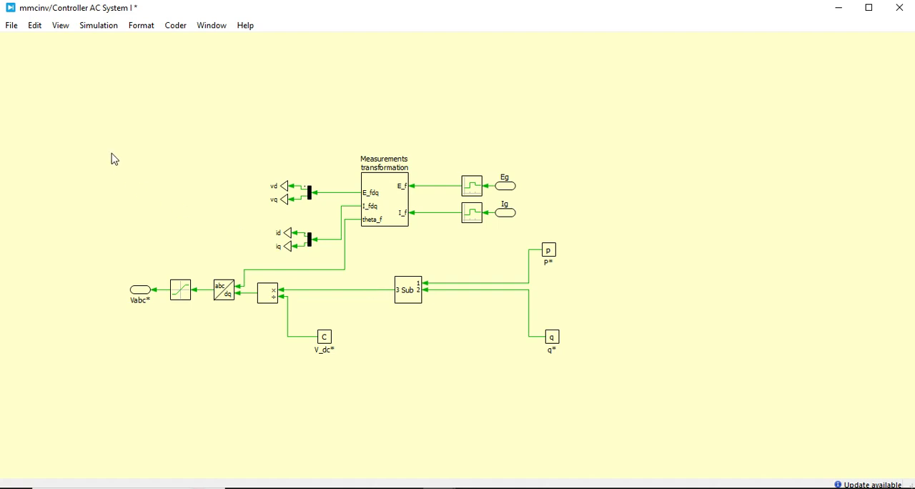
# - Point out the P* and q* references, the Vabc* output with its limiter, and the Eg and Ig inputs by selecting each group
pyautogui.moveTo(531, 231); pyautogui.dragTo(579, 368)
pyautogui.click(419, 322)
pyautogui.moveTo(125, 253); pyautogui.dragTo(211, 322)
pyautogui.click(350, 102)
pyautogui.moveTo(472, 163); pyautogui.dragTo(509, 248)
# - Inspect the inside of the Measurements transformation subsystem, close it, and point out the abc/dq block in the controller
pyautogui.doubleClick(388, 204)
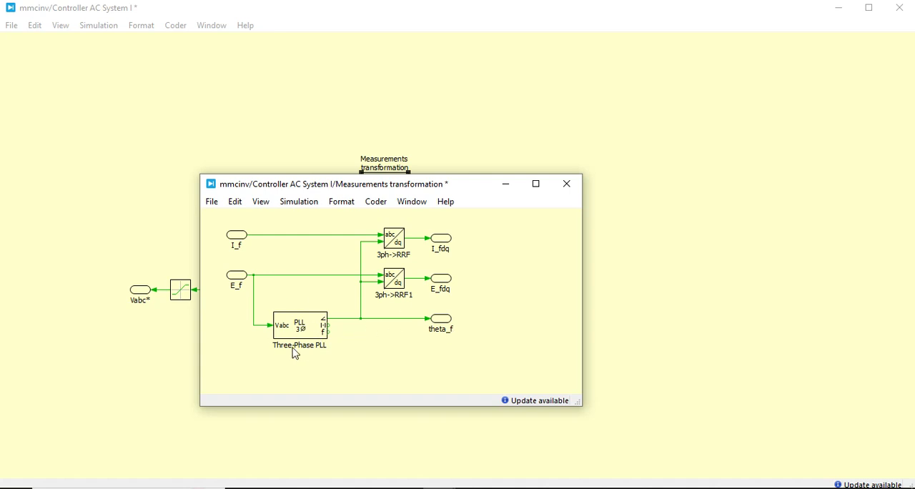
pyautogui.click(568, 185)
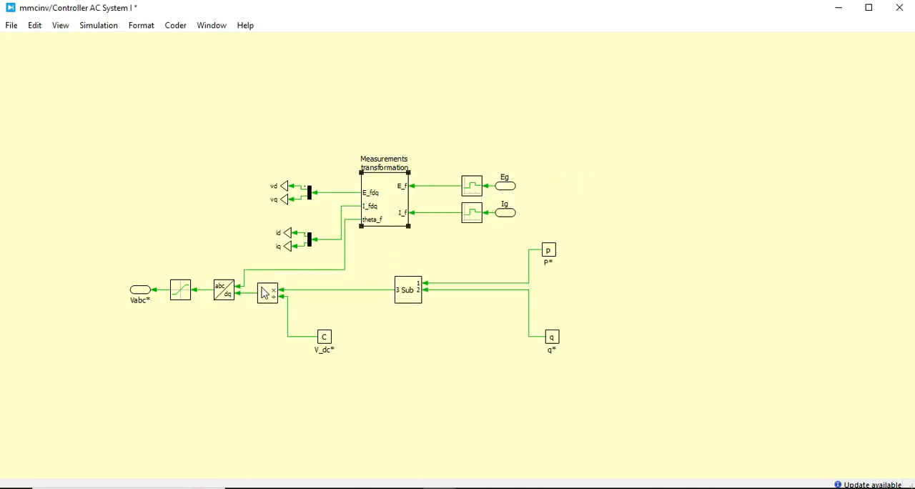
pyautogui.moveTo(205, 255); pyautogui.dragTo(249, 326)
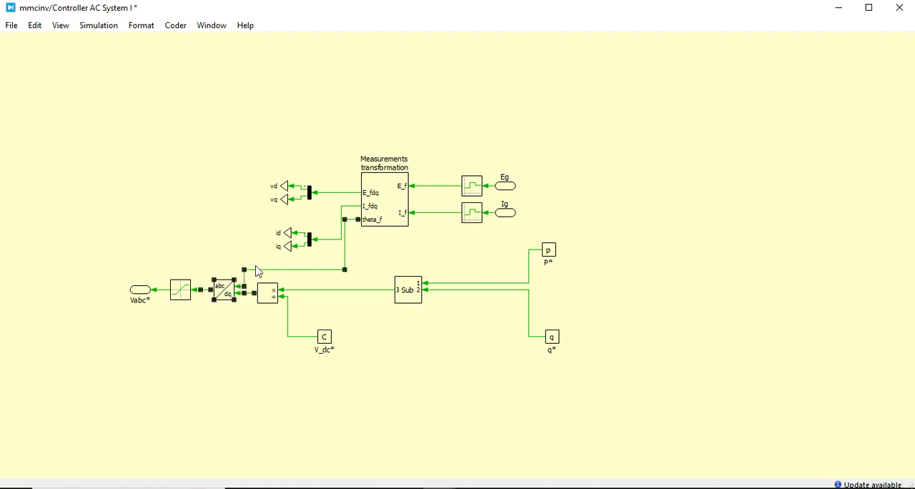
pyautogui.click(384, 249)
# - Inspect the control loops inside the Sub subsystem, close it, and point out the abc/dq-to-Vabc* output chain
pyautogui.click(406, 288)
pyautogui.doubleClick(406, 285)
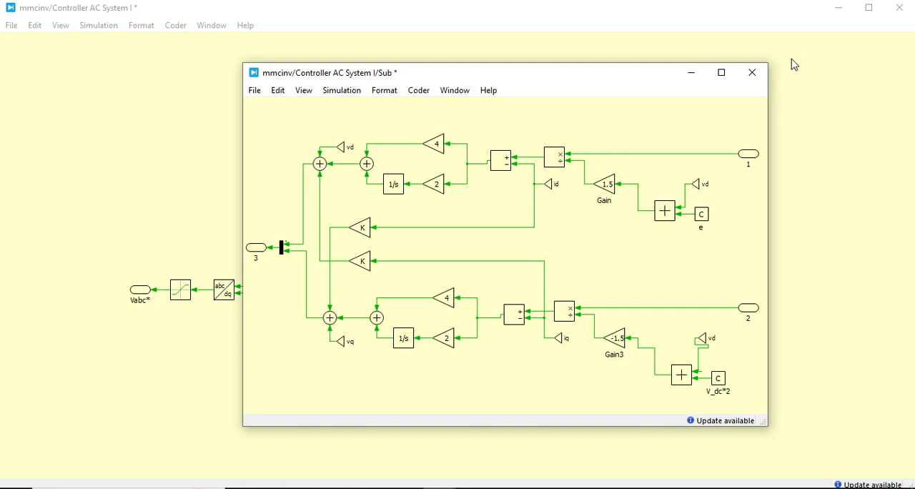
pyautogui.click(752, 73)
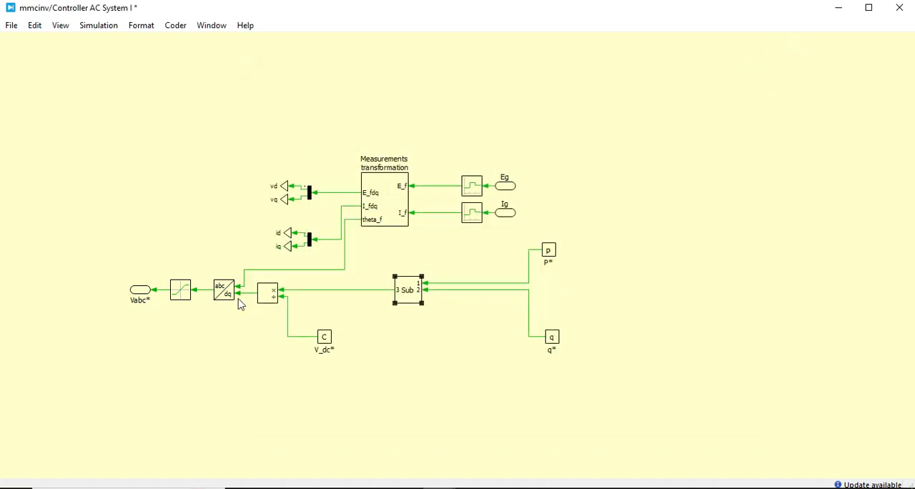
pyautogui.click(126, 247)
pyautogui.moveTo(248, 331); pyautogui.dragTo(248, 332)
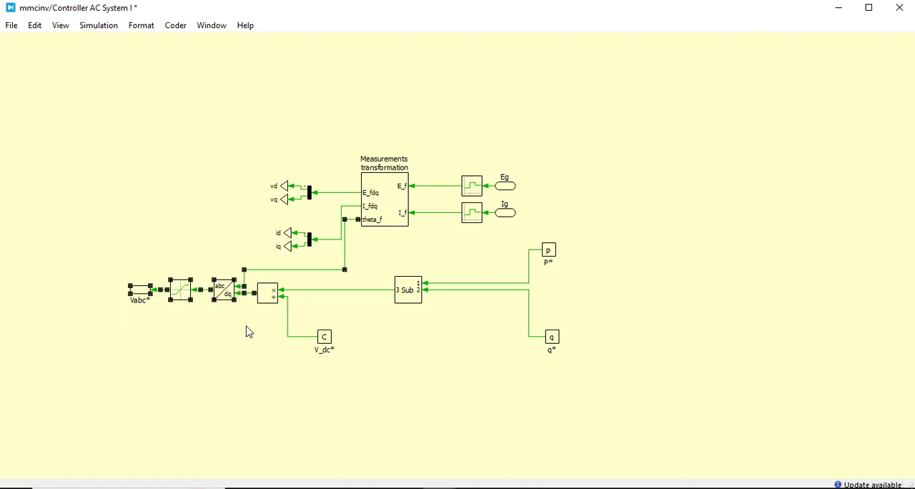
pyautogui.click(249, 332)
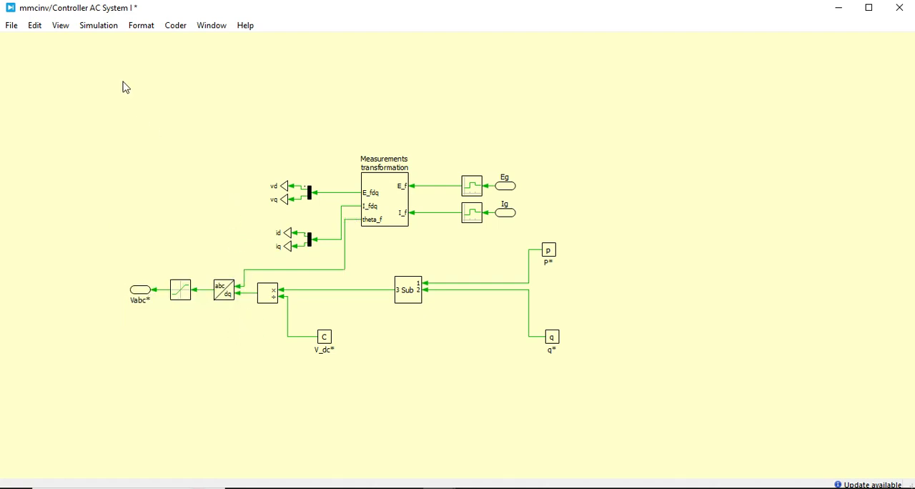
# - Reopen the Measurements transformation subsystem and return from it to its parent controller schematic
pyautogui.doubleClick(395, 219)
pyautogui.click(339, 398)
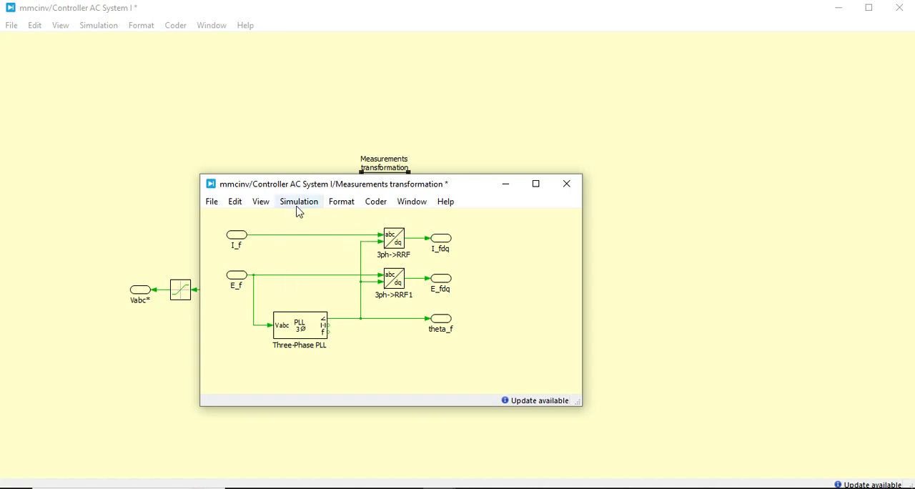
pyautogui.click(262, 204)
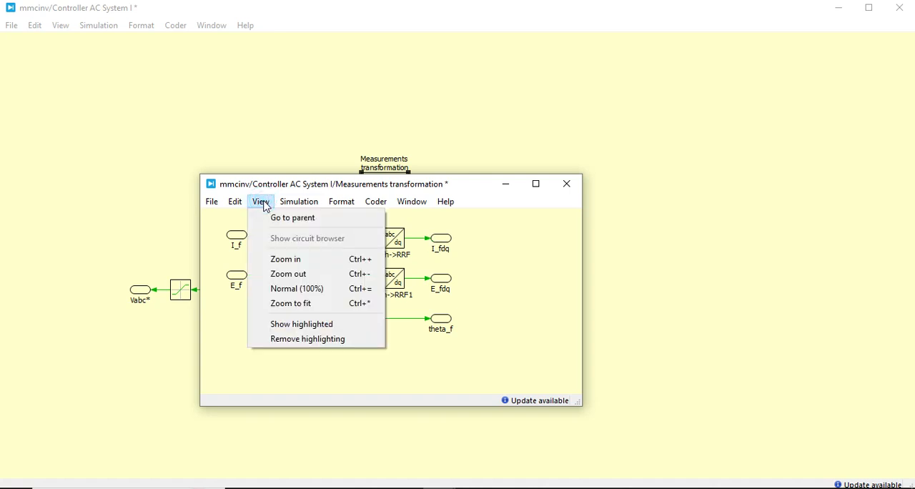
pyautogui.click(287, 217)
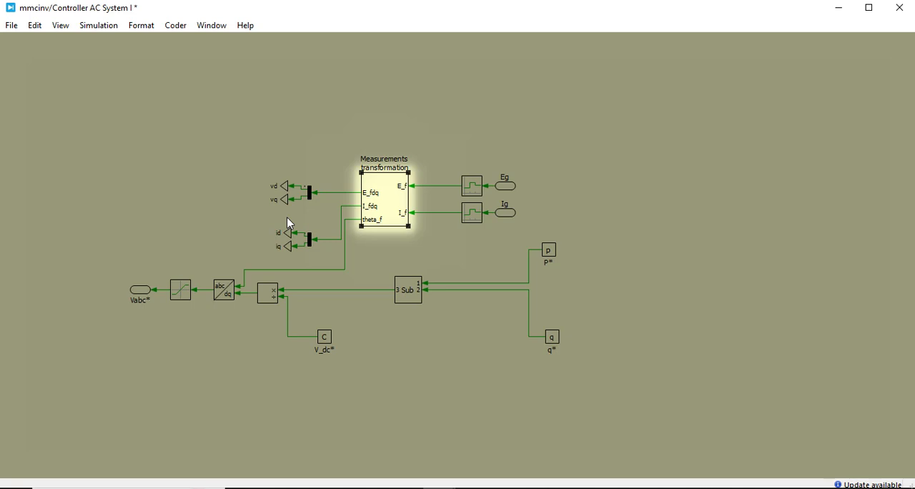
pyautogui.click(356, 147)
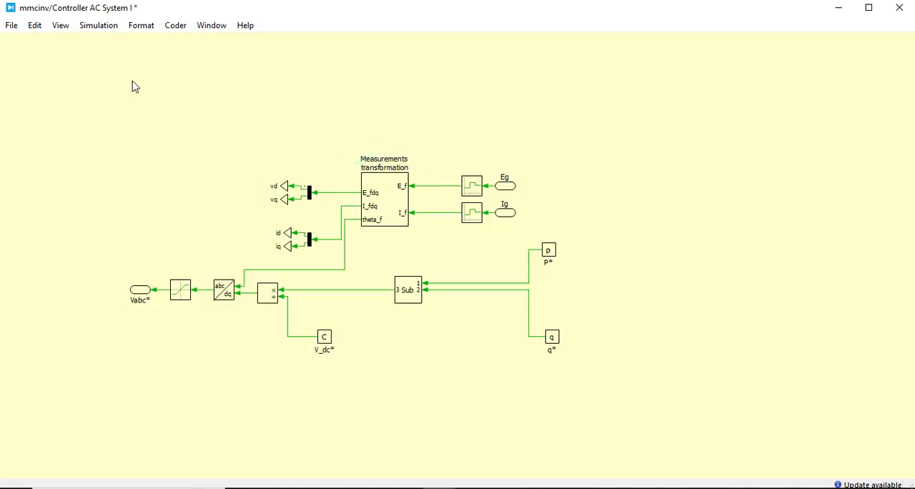
# - Go from the Controller AC System I schematic up to the top-level mmcinv schematic
pyautogui.click(61, 27)
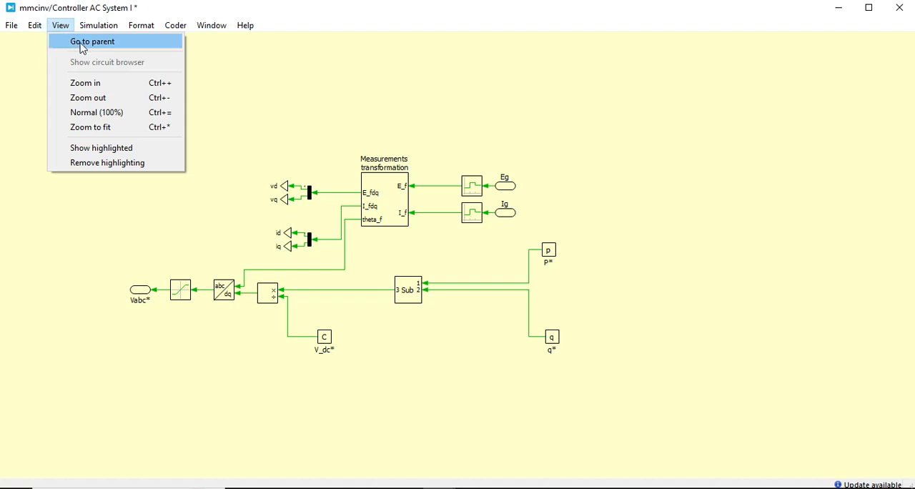
pyautogui.click(82, 45)
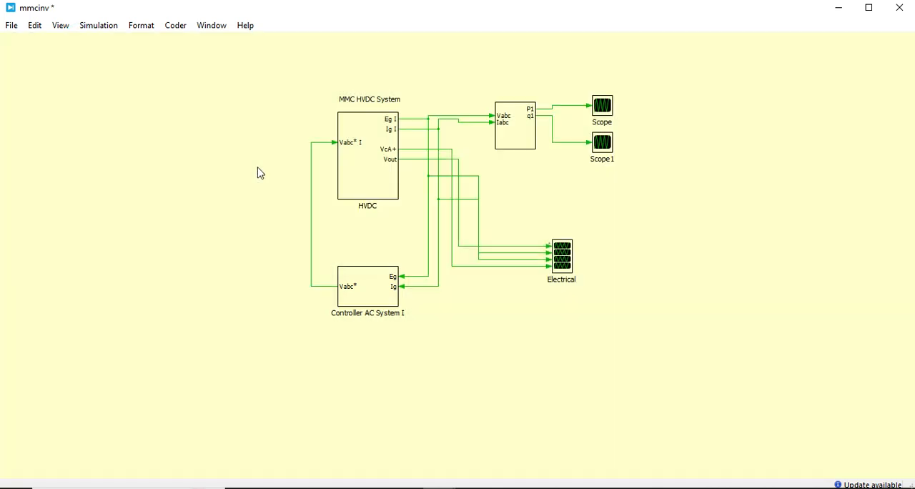
pyautogui.click(257, 166)
pyautogui.click(60, 27)
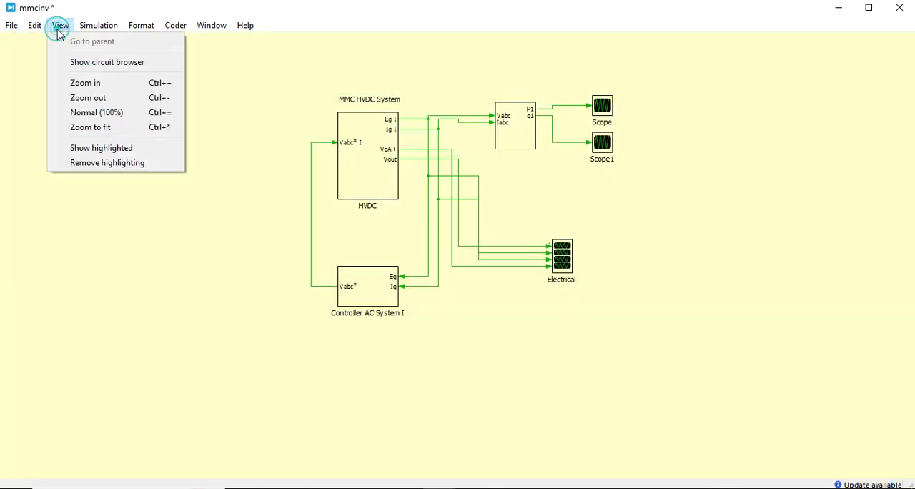
pyautogui.click(107, 42)
pyautogui.click(250, 83)
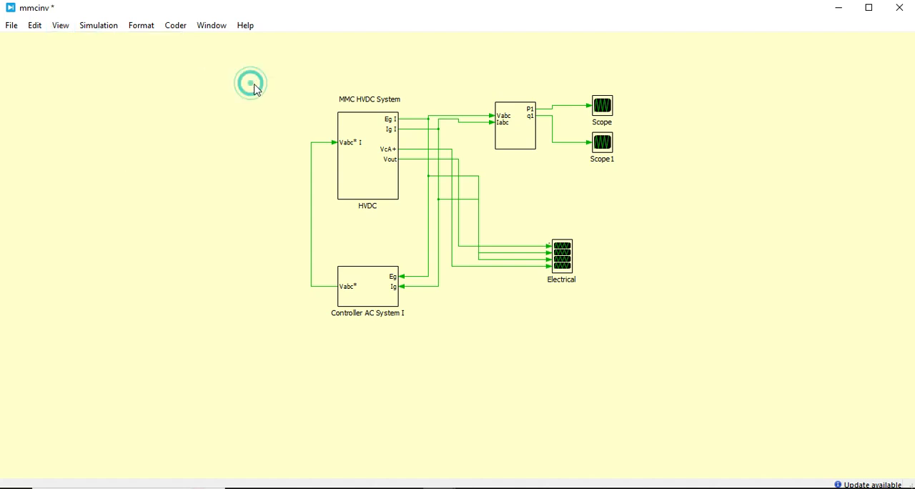
# - Point out the entire top-level system by selecting all its blocks, then open the HVDC subsystem
pyautogui.moveTo(281, 71); pyautogui.dragTo(688, 425)
pyautogui.click(654, 356)
pyautogui.doubleClick(363, 183)
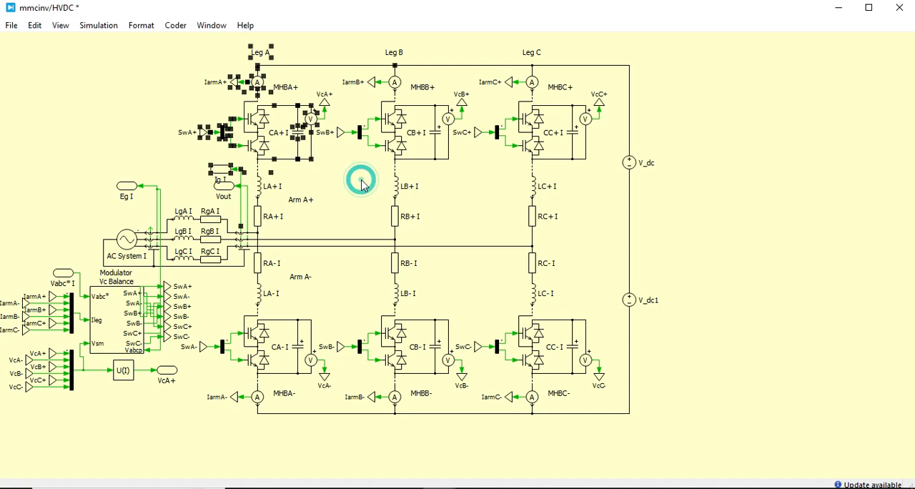
# - Point out the modulator's input signals in the HVDC schematic: the Vabc* I reference, the arm currents and the capacitor voltages
pyautogui.click(141, 433)
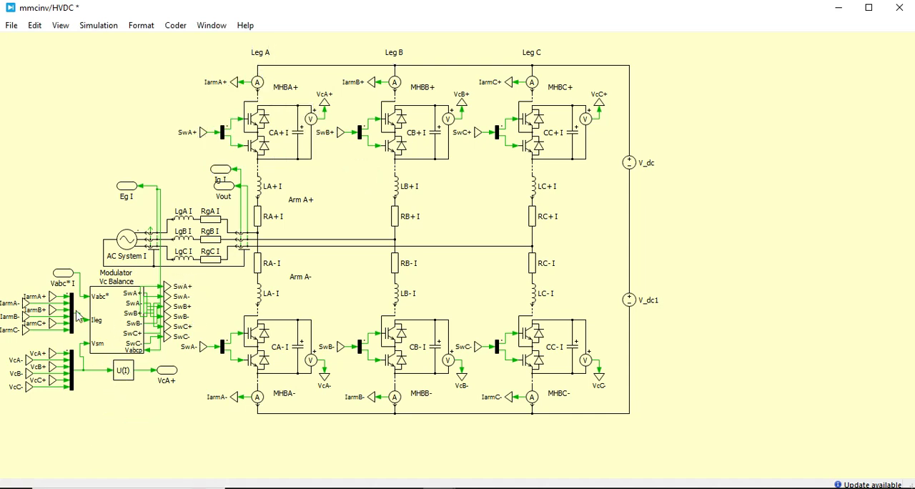
pyautogui.moveTo(33, 244); pyautogui.dragTo(85, 278)
pyautogui.click(27, 228)
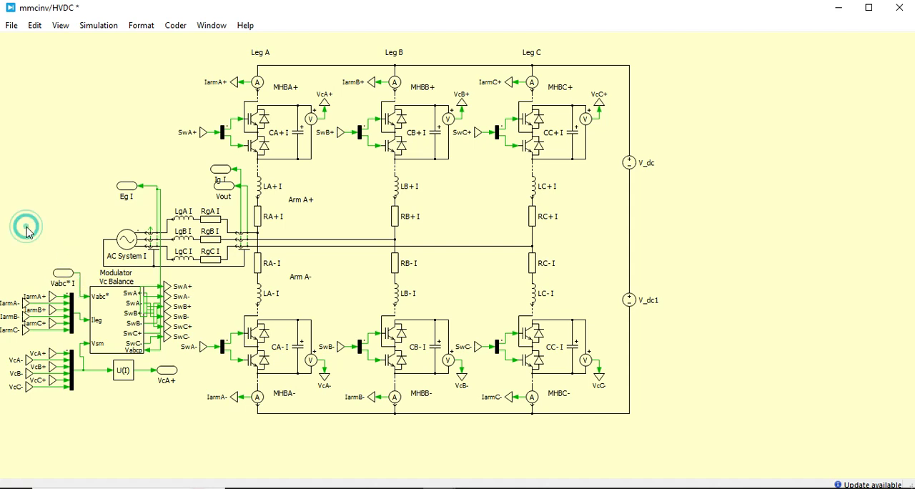
pyautogui.moveTo(5, 295); pyautogui.dragTo(72, 346)
pyautogui.moveTo(3, 347); pyautogui.dragTo(77, 406)
pyautogui.click(78, 406)
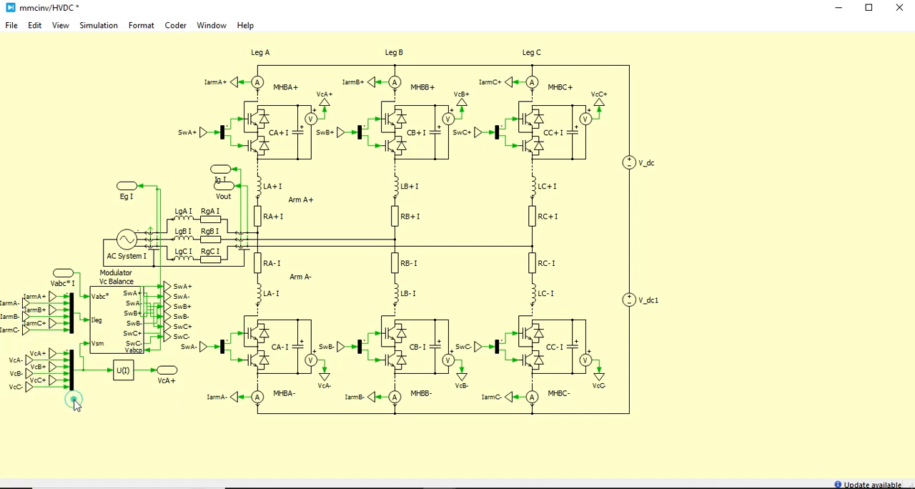
pyautogui.click(77, 406)
# - Review the capacitance and initial voltage parameters of capacitor CA+ I in Leg A, and close its parameters
pyautogui.doubleClick(304, 139)
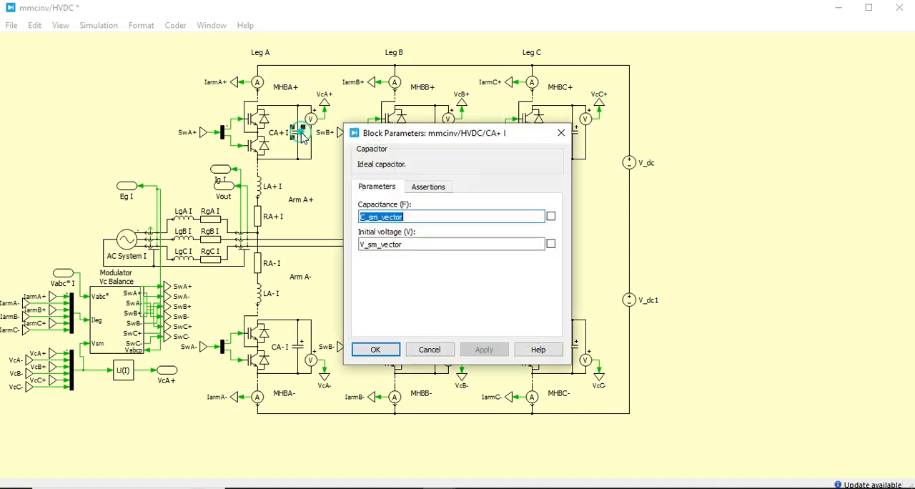
pyautogui.click(421, 220)
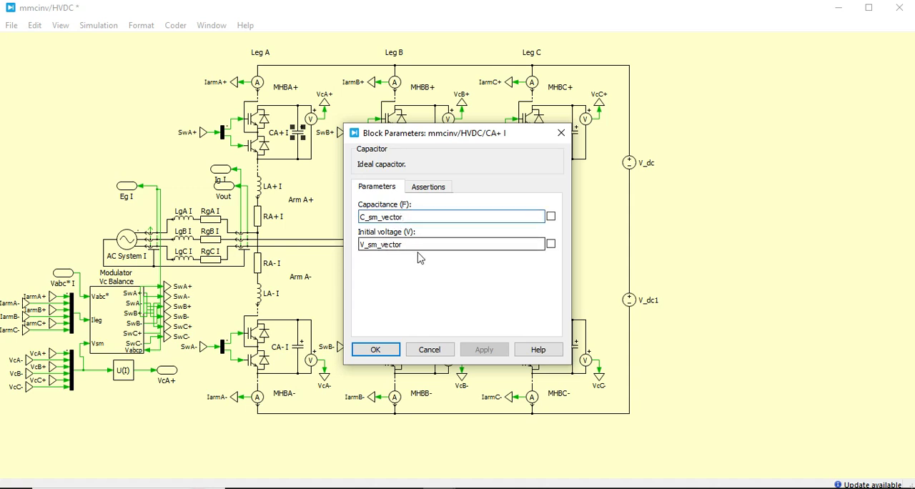
pyautogui.click(384, 358)
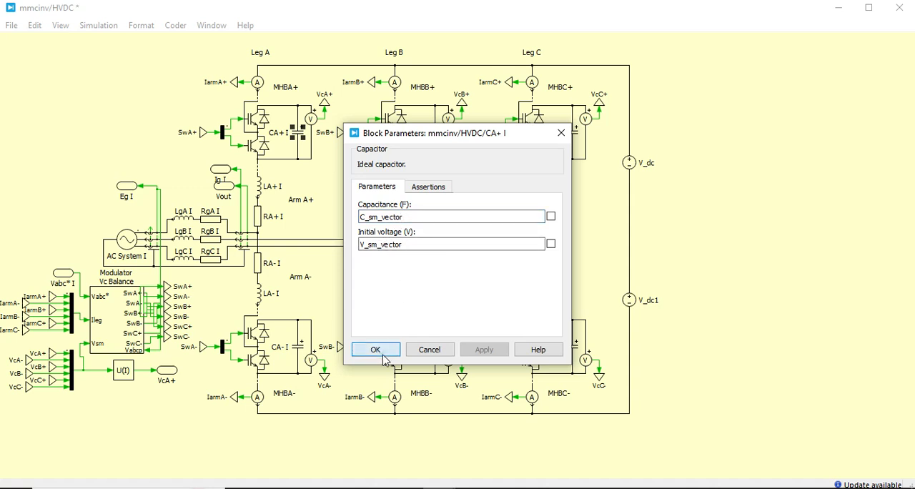
pyautogui.click(325, 184)
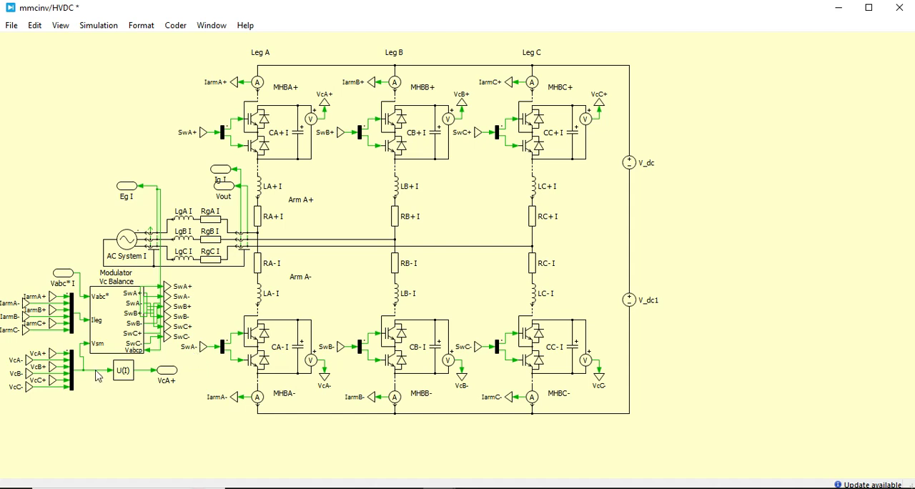
# - Open the Modulator Vc Balance subsystem and examine its PWM blocks and input signals
pyautogui.doubleClick(112, 343)
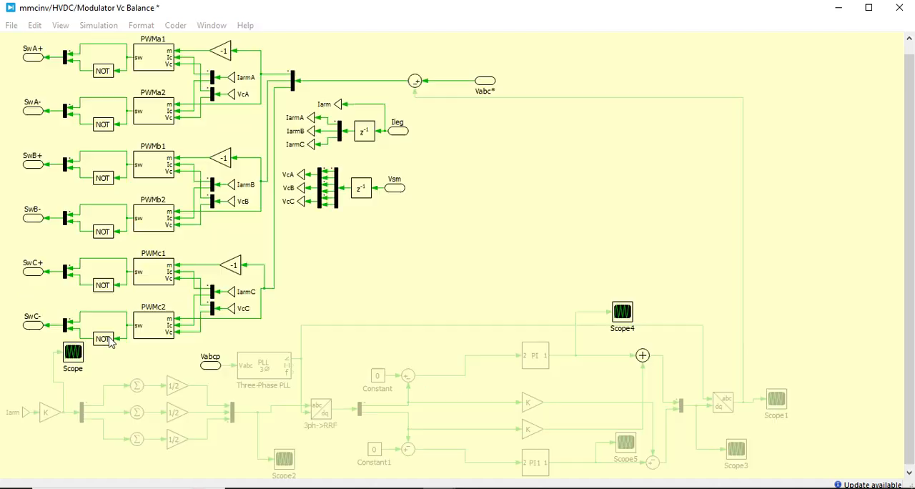
pyautogui.click(431, 241)
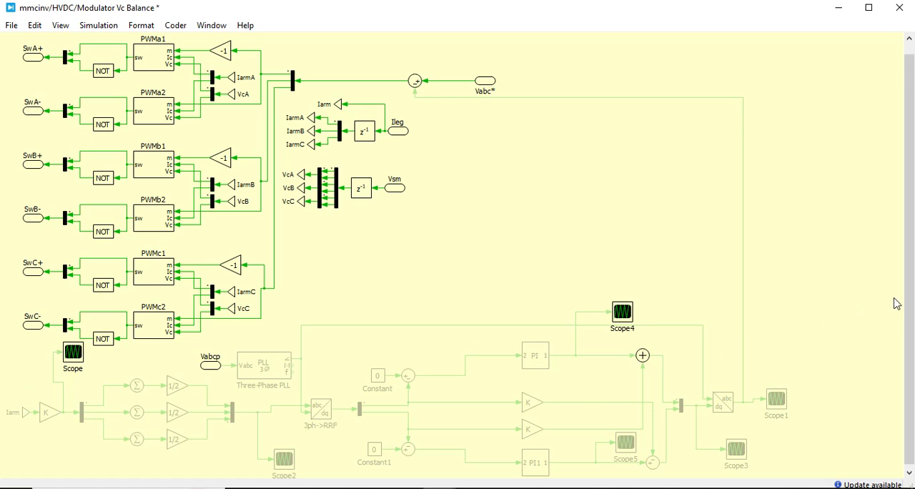
pyautogui.scroll(1, 911, 294)
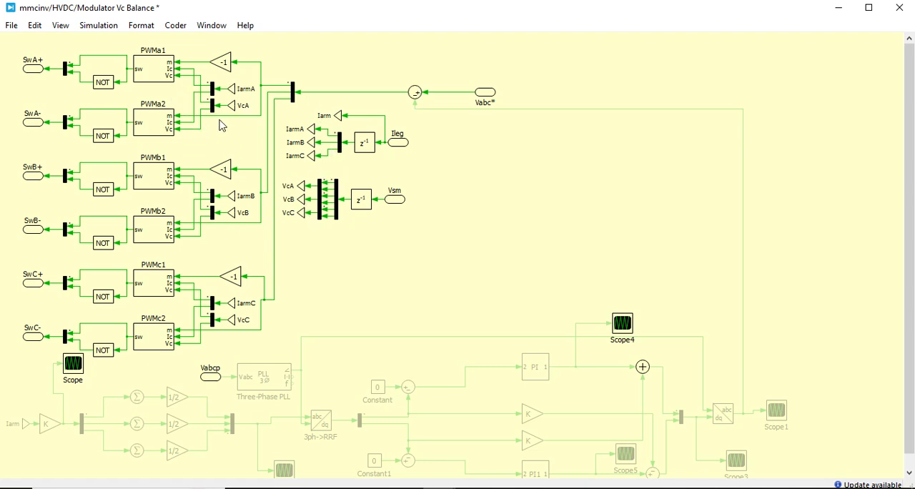
# - Open the PWMa1 subsystem and point out its carrier comparison path and the Vc balance output section
pyautogui.doubleClick(157, 76)
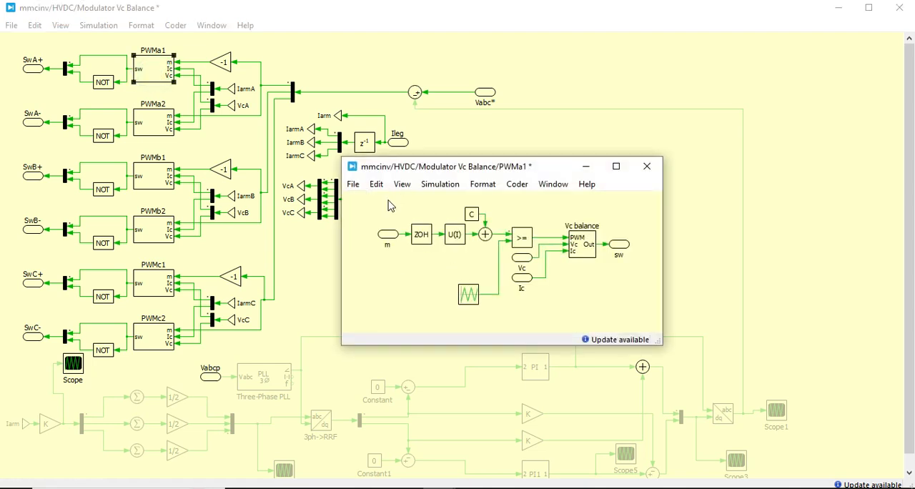
pyautogui.moveTo(387, 198); pyautogui.dragTo(512, 312)
pyautogui.click(499, 309)
pyautogui.moveTo(546, 204)
pyautogui.mouseDown()
pyautogui.moveTo(641, 273)
pyautogui.moveTo(549, 193)
pyautogui.mouseUp()
pyautogui.click(640, 272)
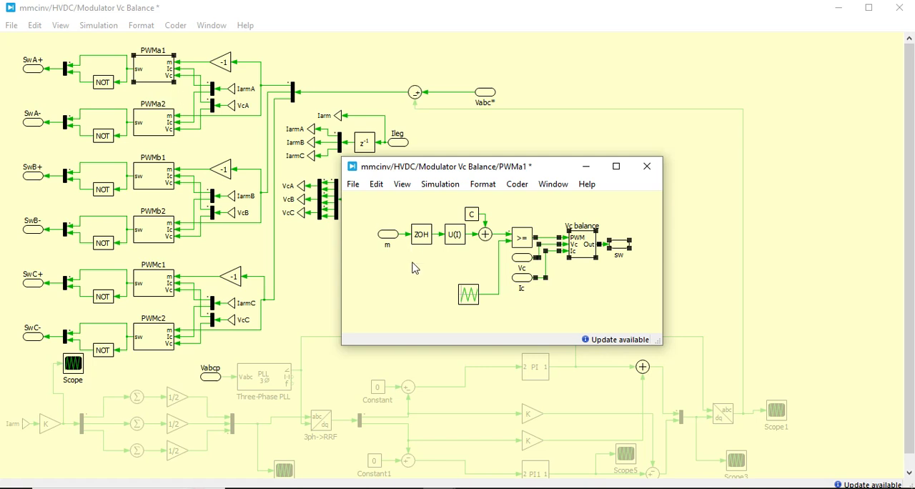
pyautogui.click(415, 286)
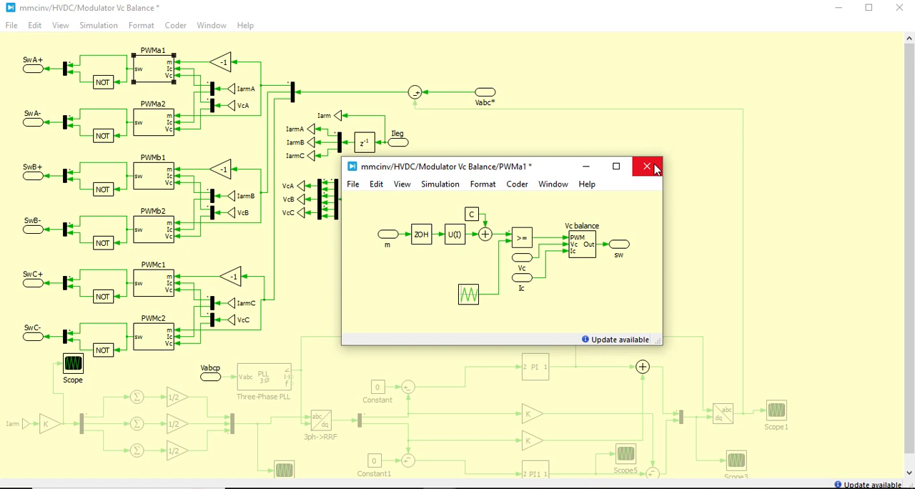
pyautogui.click(605, 287)
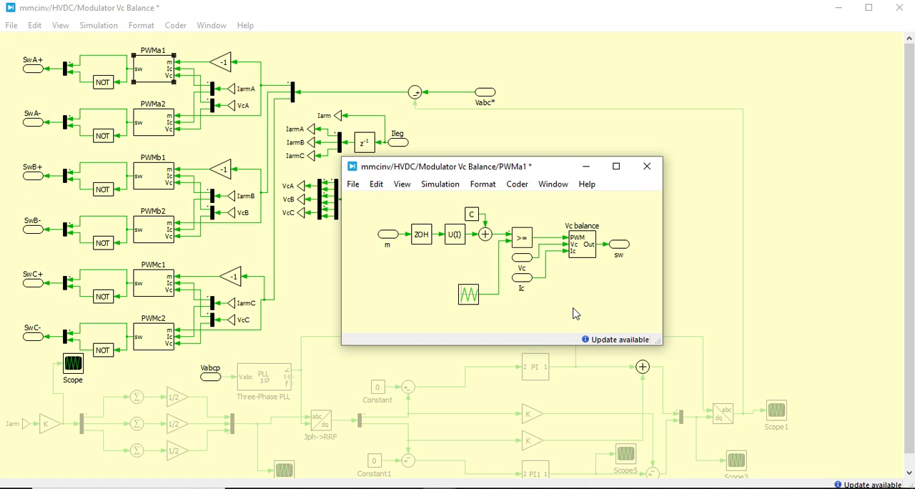
# - Review the Vc balance block's configuration, sample frequency and number of modules, and close its parameters without changes
pyautogui.click(587, 248)
pyautogui.rightClick(588, 250)
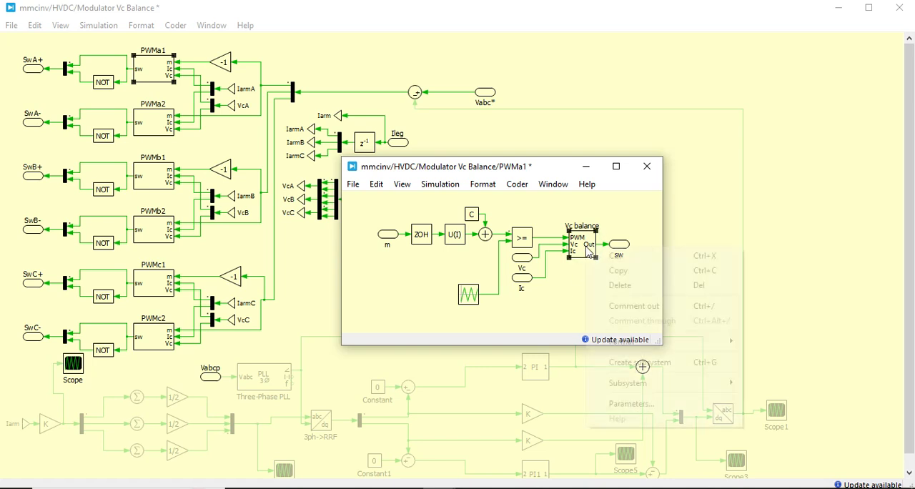
pyautogui.click(538, 293)
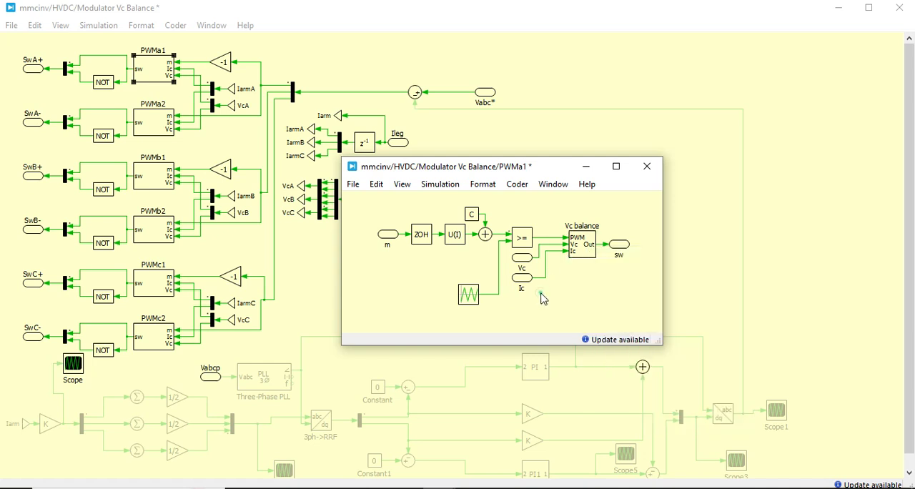
pyautogui.doubleClick(593, 261)
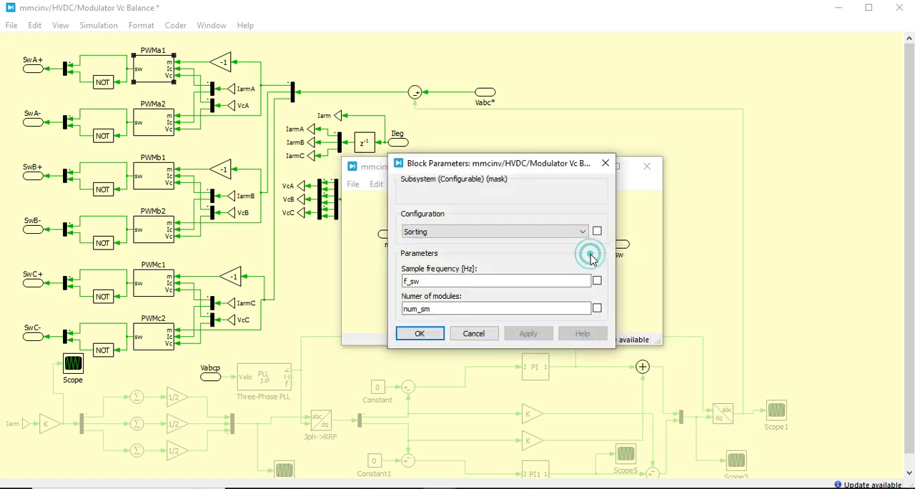
pyautogui.moveTo(529, 171); pyautogui.dragTo(392, 183)
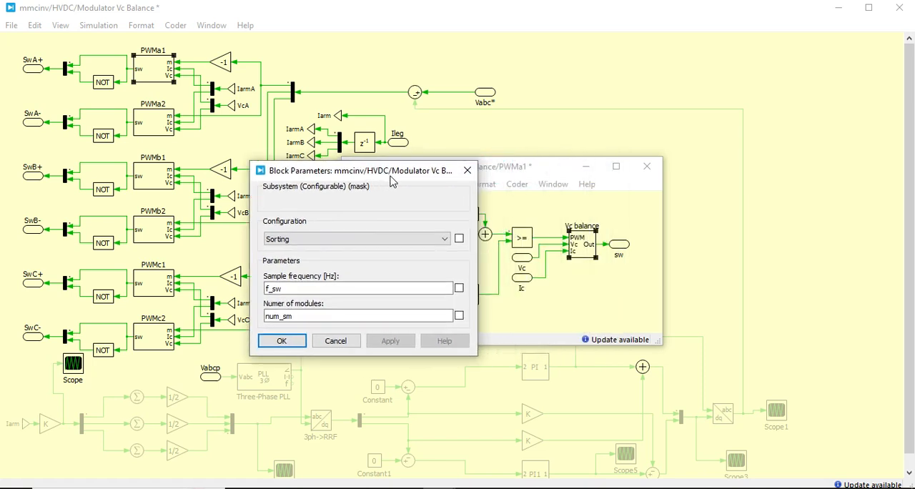
pyautogui.click(350, 269)
pyautogui.click(322, 318)
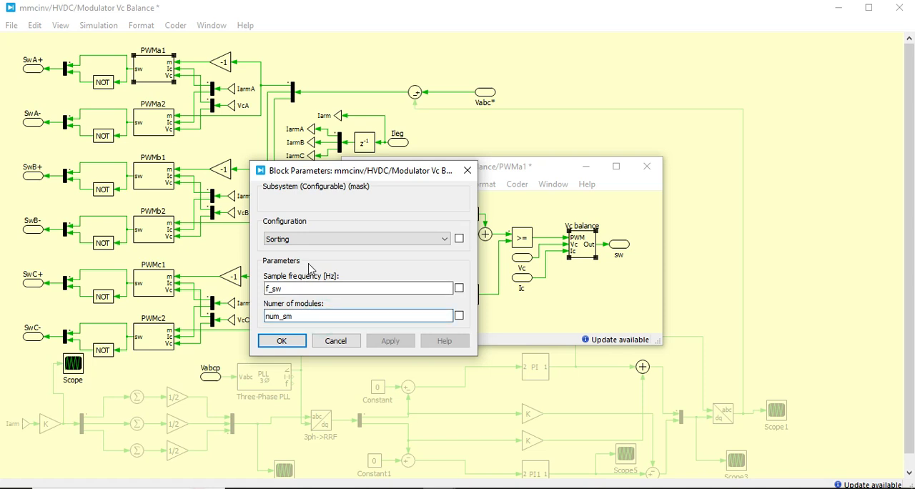
pyautogui.click(341, 343)
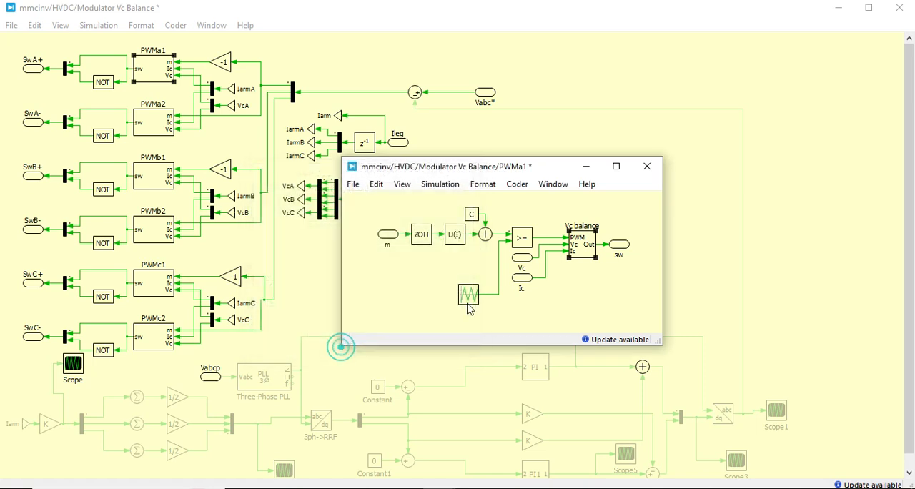
# - Look under the mask of the Vc balance block and move its Sorting schematic over the PWMa1 schematic
pyautogui.click(539, 300)
pyautogui.rightClick(576, 246)
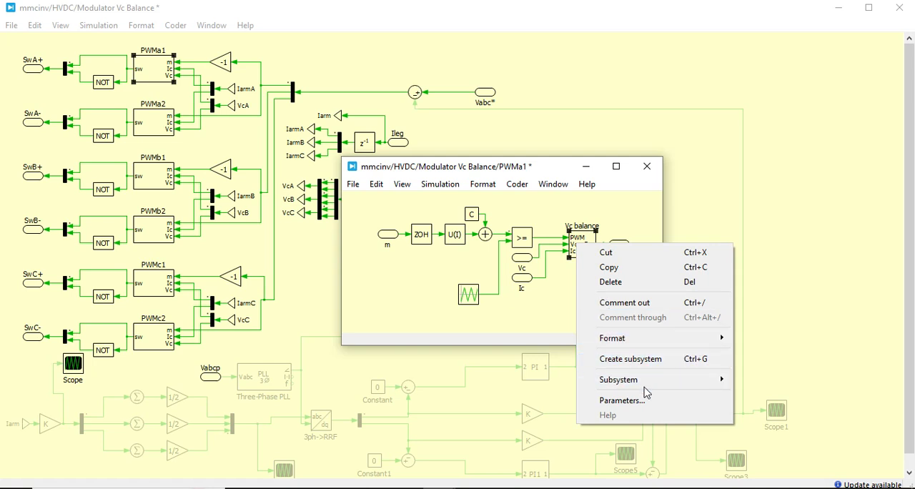
pyautogui.moveTo(658, 386)
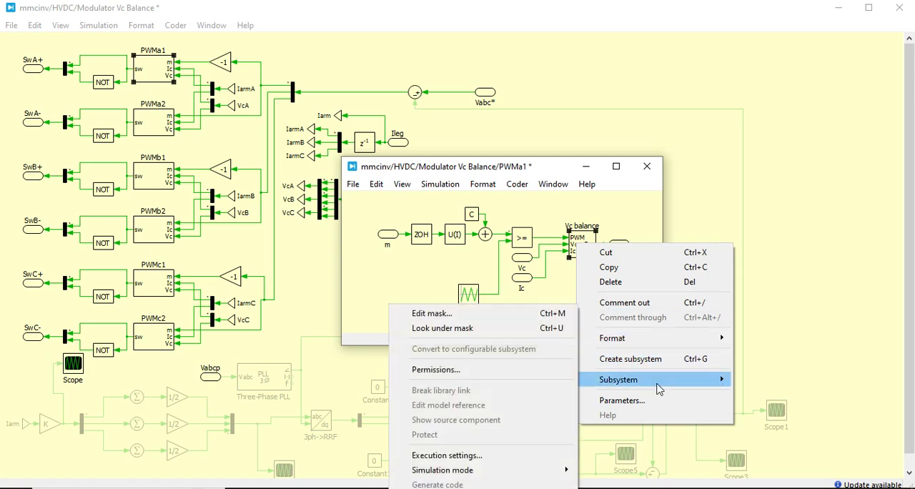
pyautogui.click(498, 334)
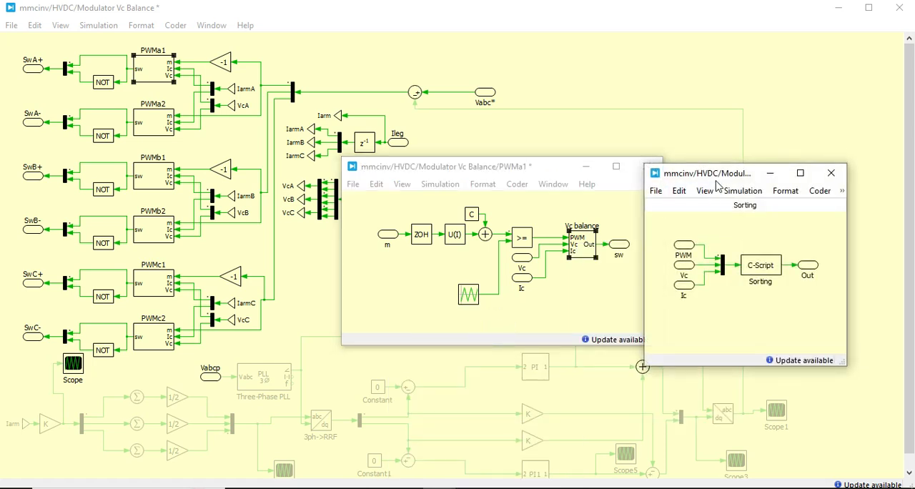
pyautogui.moveTo(722, 184); pyautogui.dragTo(569, 231)
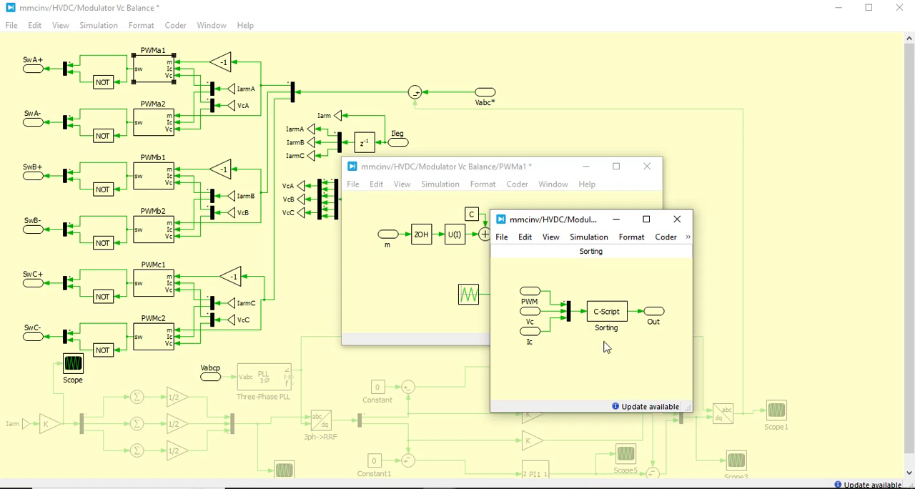
pyautogui.click(618, 369)
# - Open the Sorting C-Script block and examine the index_cap and v_cap fields in its code declarations
pyautogui.doubleClick(606, 312)
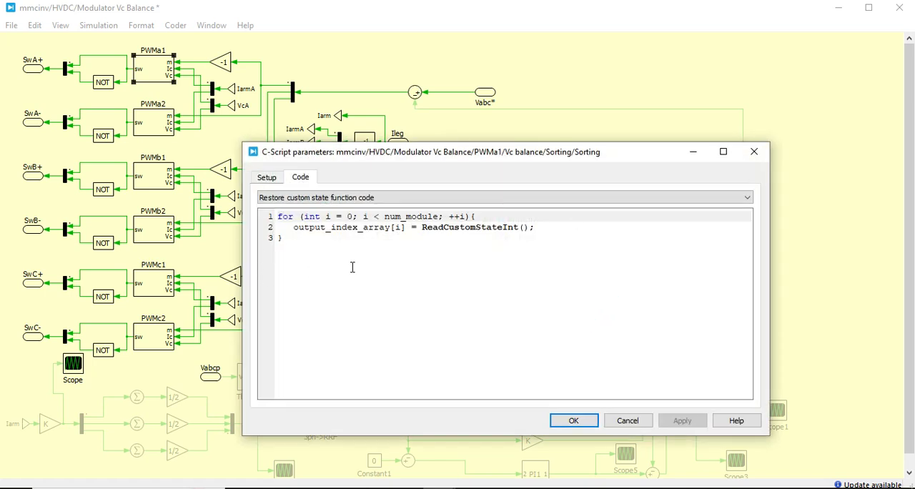
pyautogui.click(383, 196)
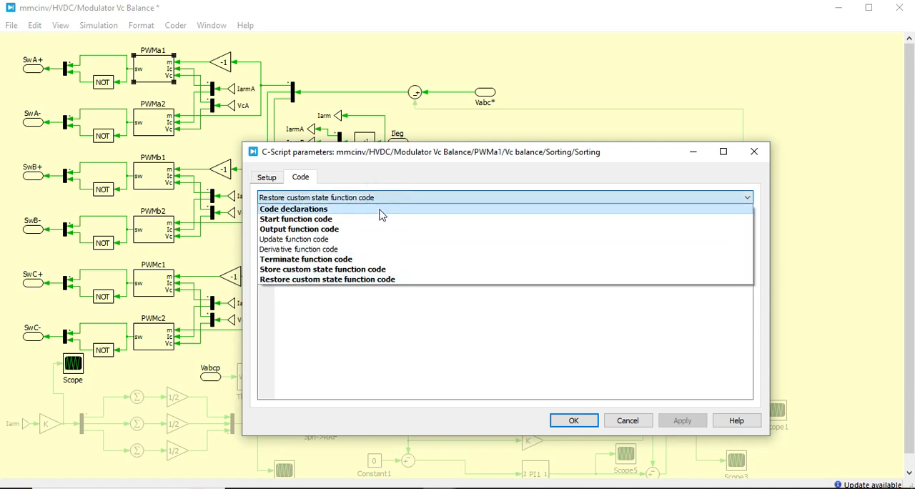
pyautogui.click(379, 208)
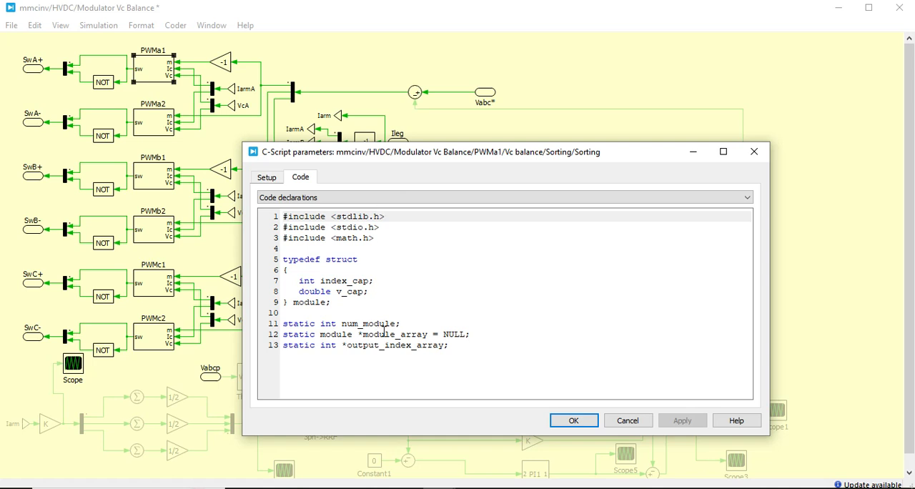
pyautogui.click(368, 283)
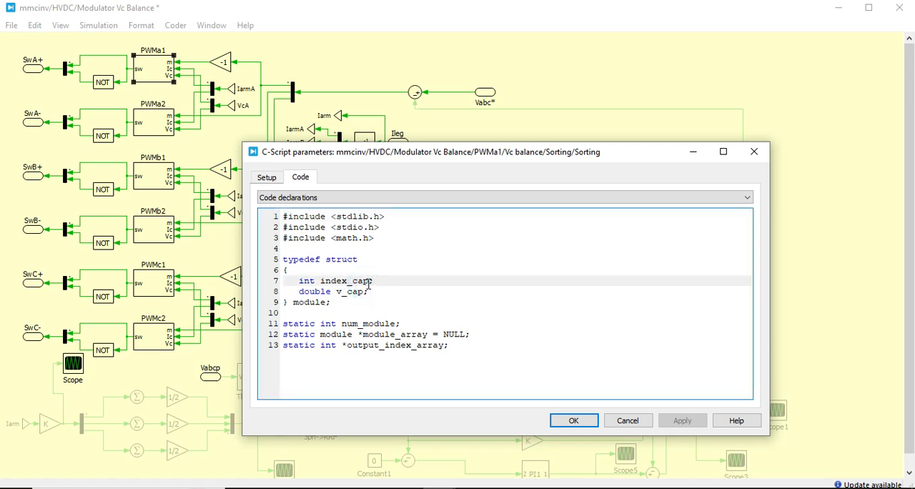
pyautogui.click(361, 293)
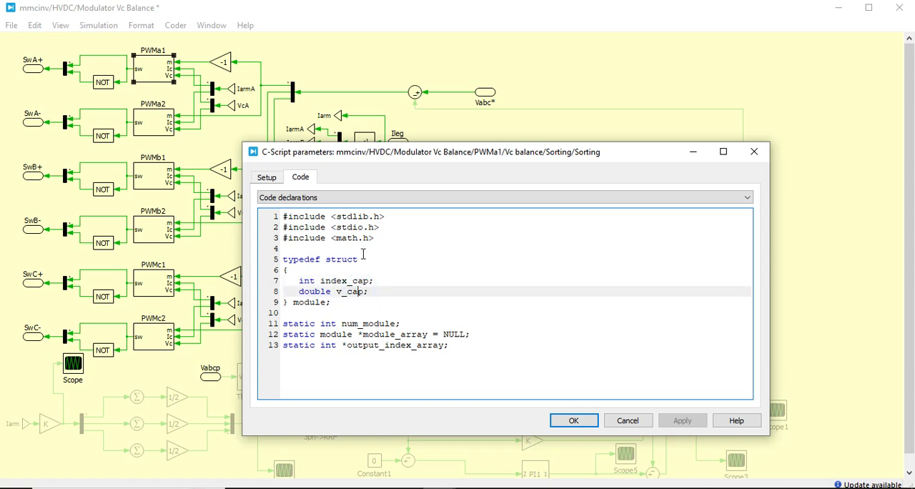
# - Examine the Sorting C-Script's start function code and its output function code
pyautogui.click(377, 198)
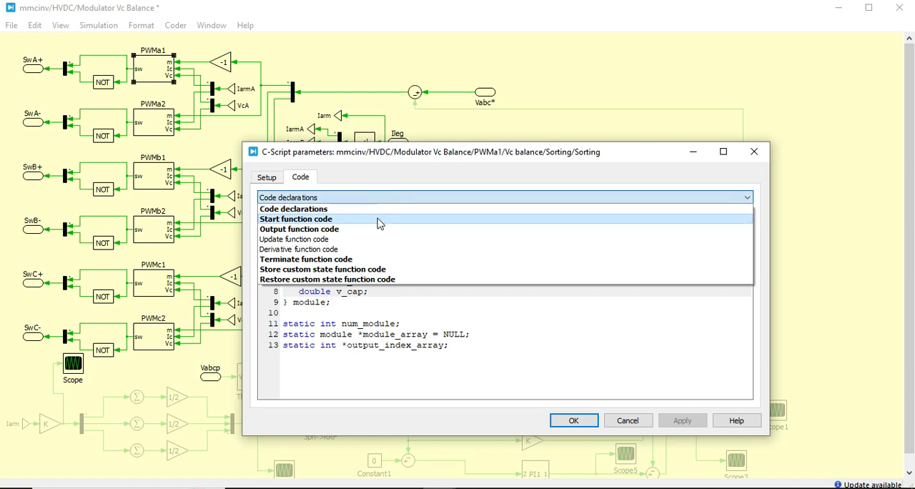
pyautogui.click(379, 219)
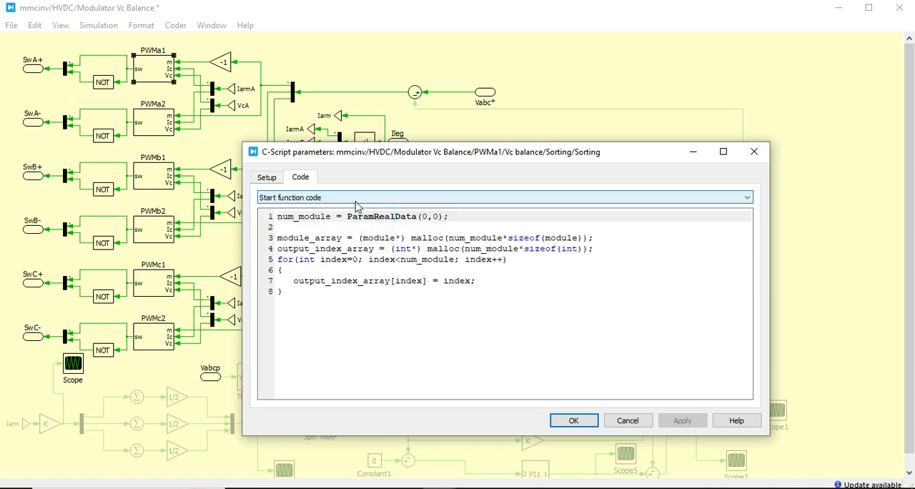
pyautogui.click(358, 203)
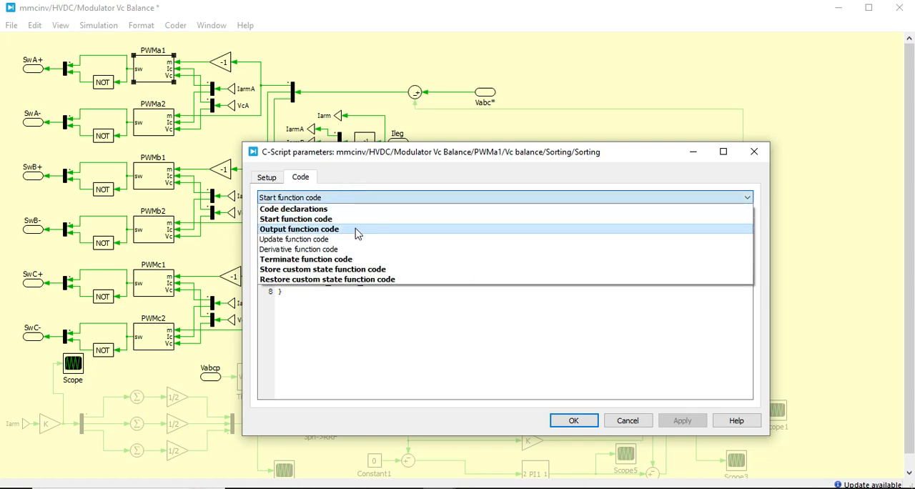
pyautogui.click(358, 231)
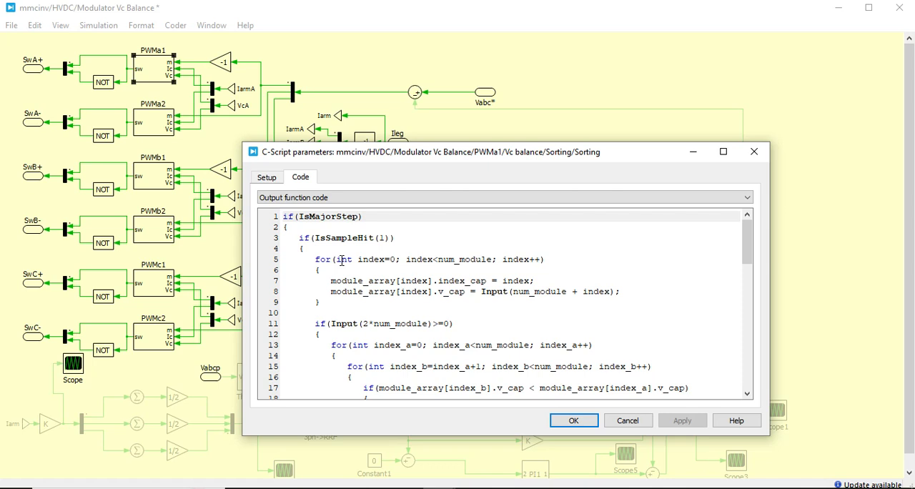
pyautogui.click(391, 304)
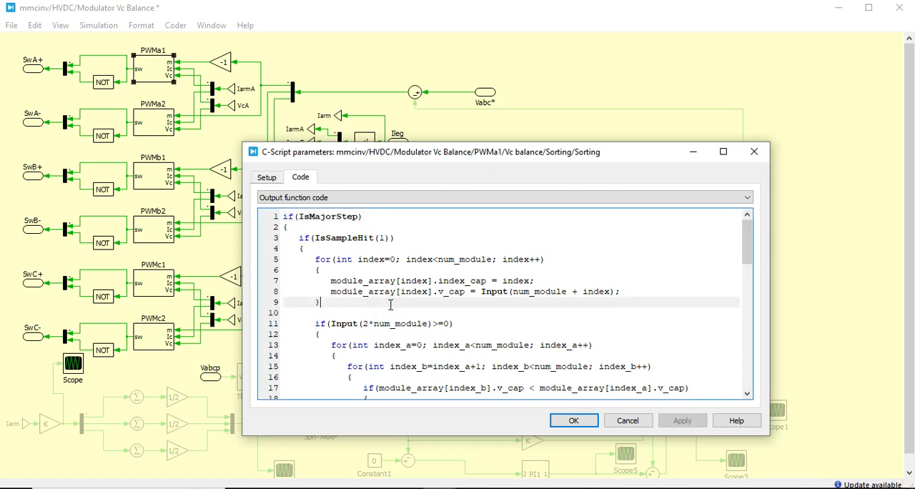
# - Examine the capacitor-voltage sorting loops for both current directions in the Sorting C-Script's output function code
pyautogui.click(391, 310)
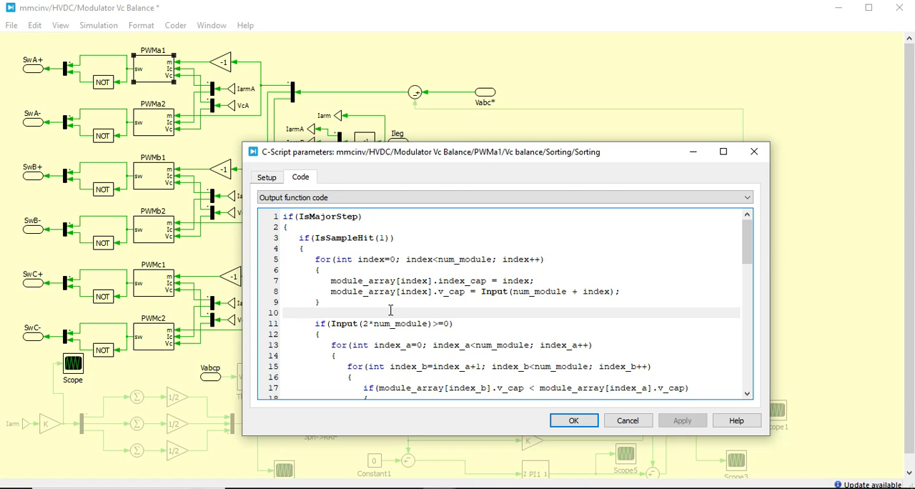
pyautogui.scroll(-4, 391, 310)
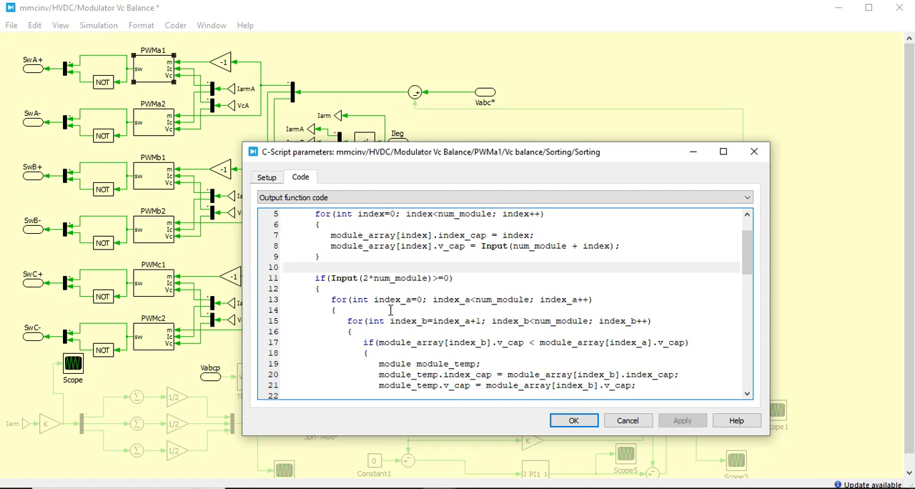
pyautogui.scroll(-6, 391, 310)
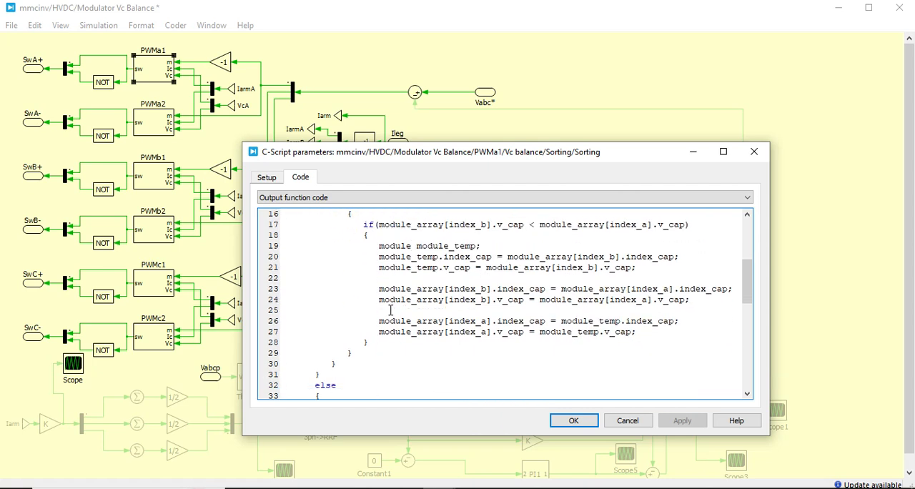
pyautogui.scroll(-3, 391, 310)
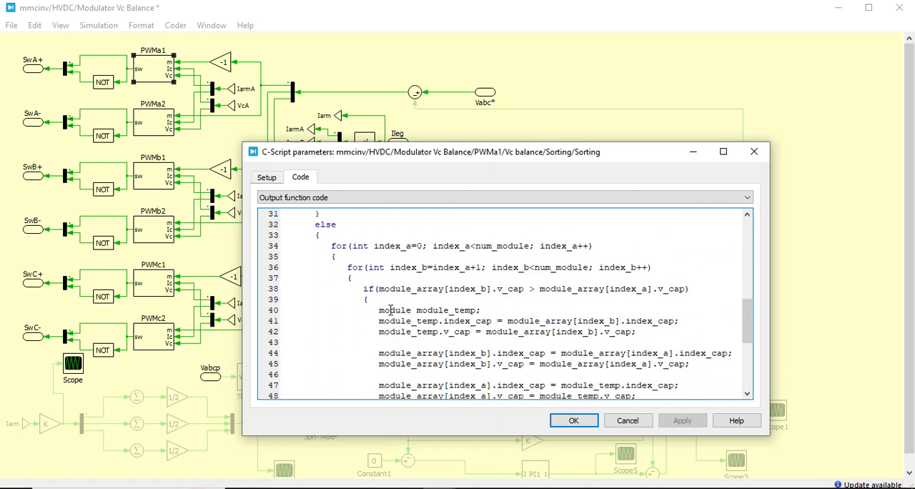
pyautogui.scroll(-1, 391, 310)
pyautogui.scroll(6, 391, 310)
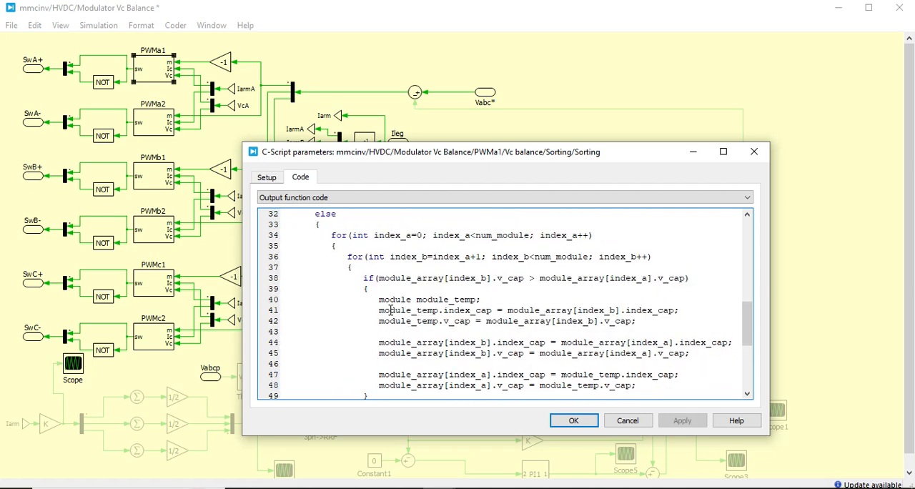
pyautogui.scroll(5, 391, 310)
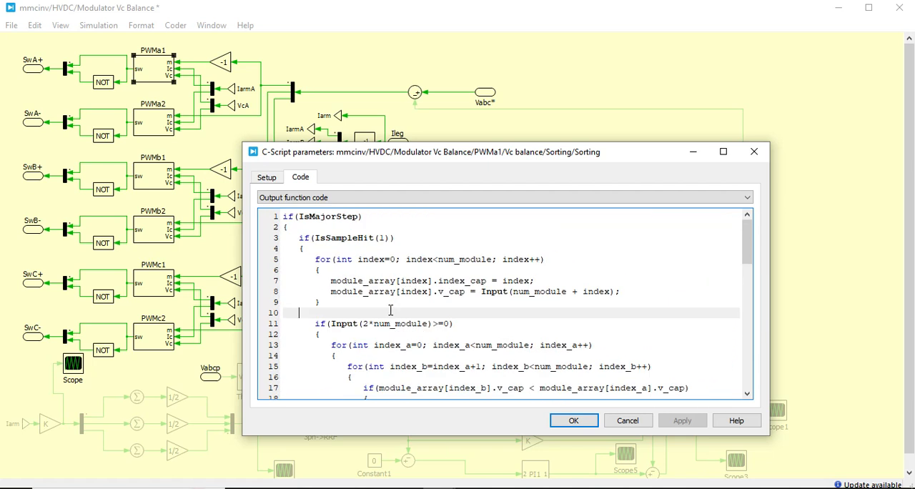
# - Review the Sorting C-Script's restore custom state function code and close its parameters without changes
pyautogui.click(366, 198)
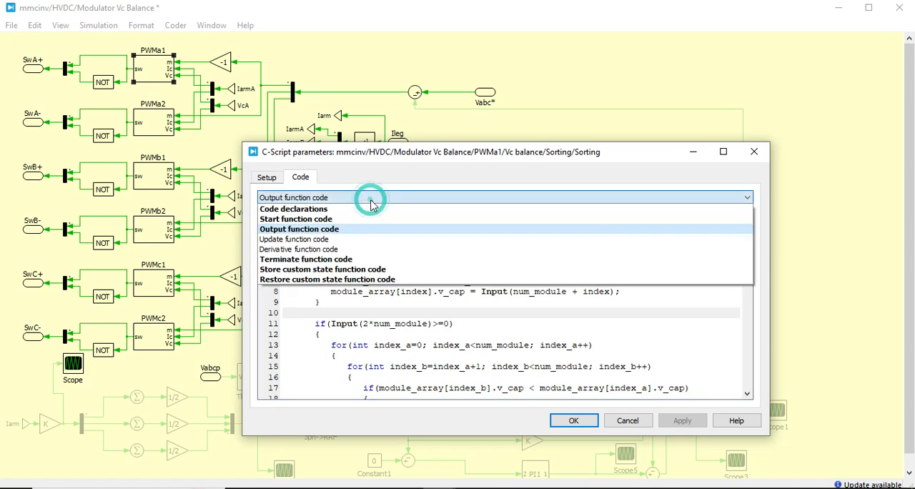
pyautogui.click(376, 278)
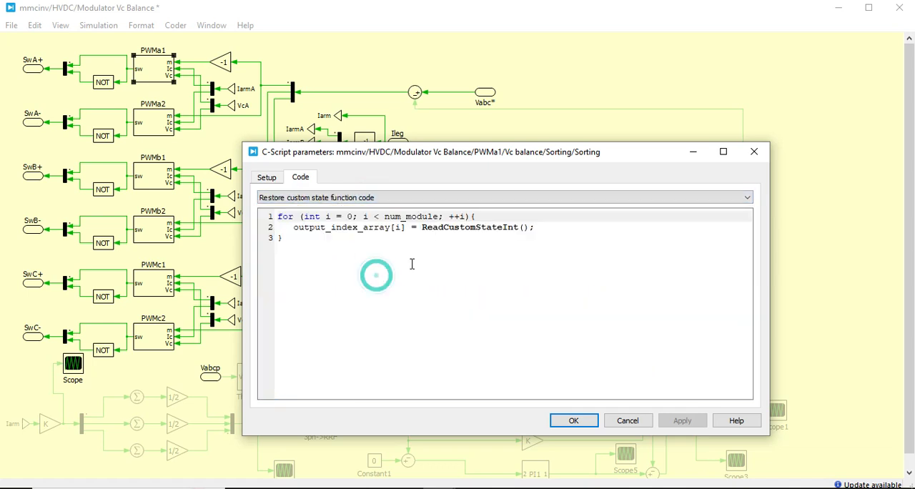
pyautogui.click(565, 421)
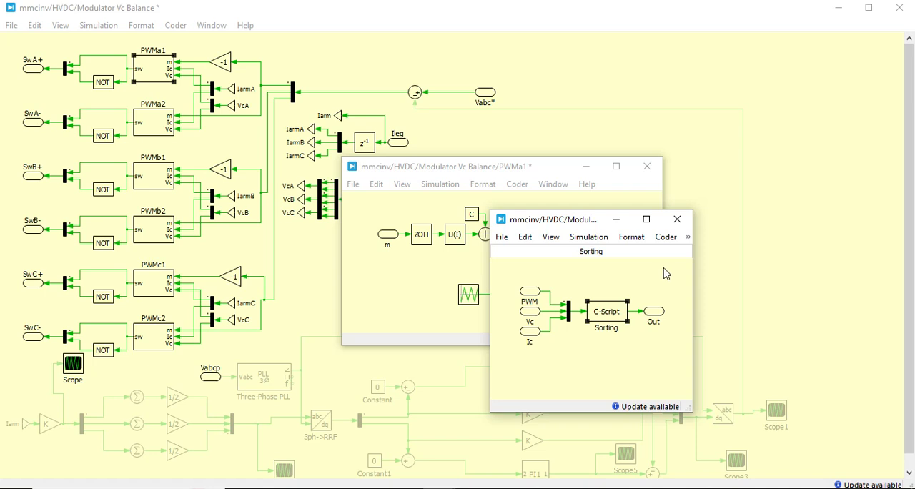
# - Close the Sorting and PWMa1 schematics and return through the HVDC subsystem to the top-level mmcinv schematic
pyautogui.click(671, 225)
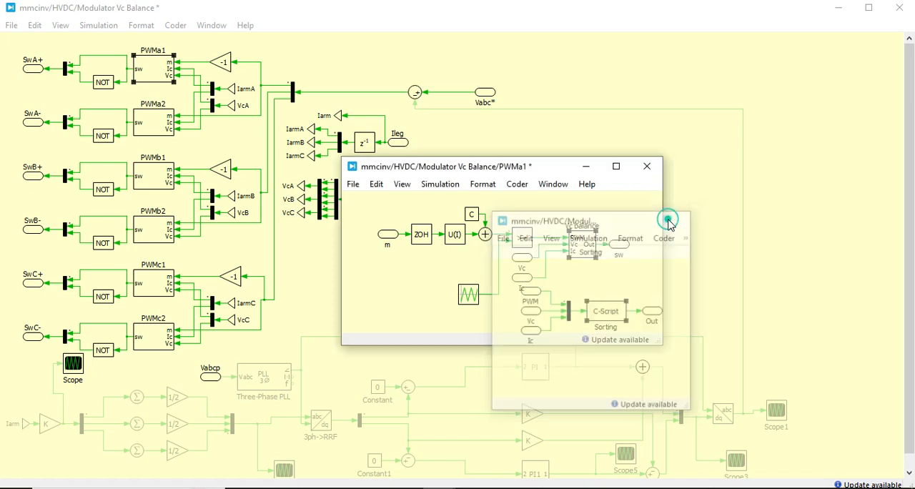
pyautogui.click(646, 166)
pyautogui.click(551, 216)
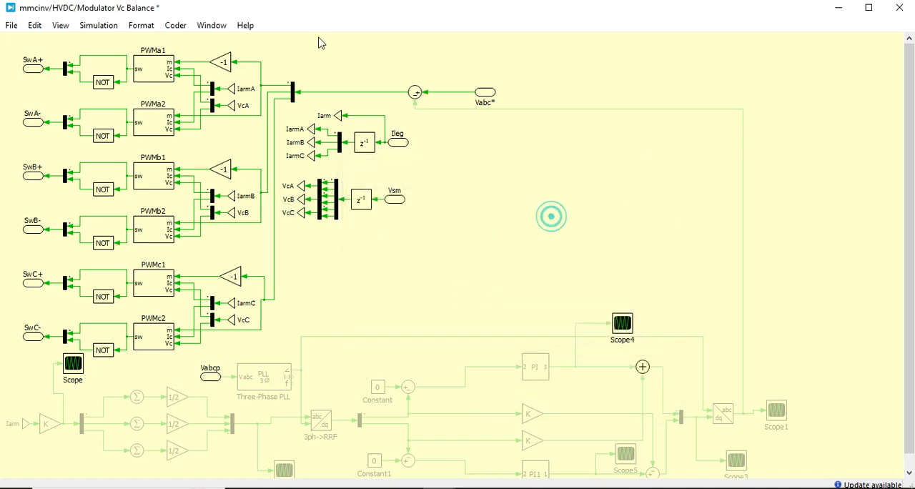
pyautogui.click(62, 30)
pyautogui.click(69, 41)
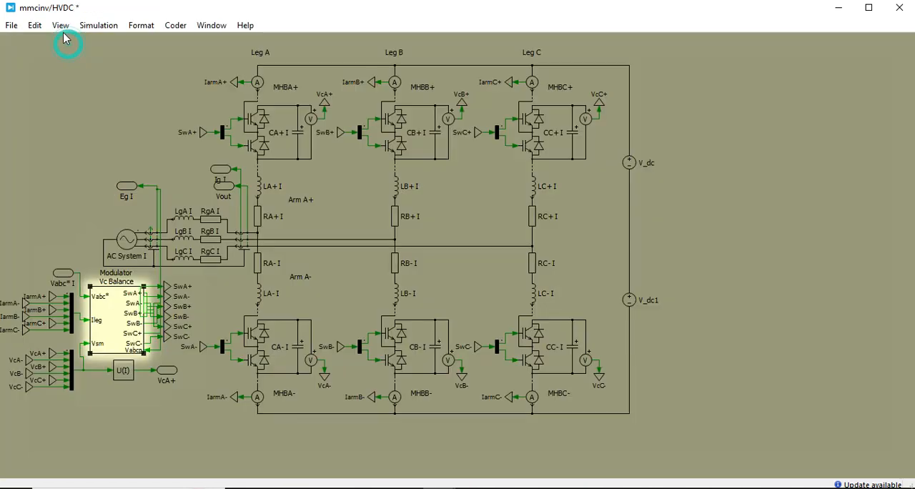
pyautogui.click(62, 26)
pyautogui.click(71, 41)
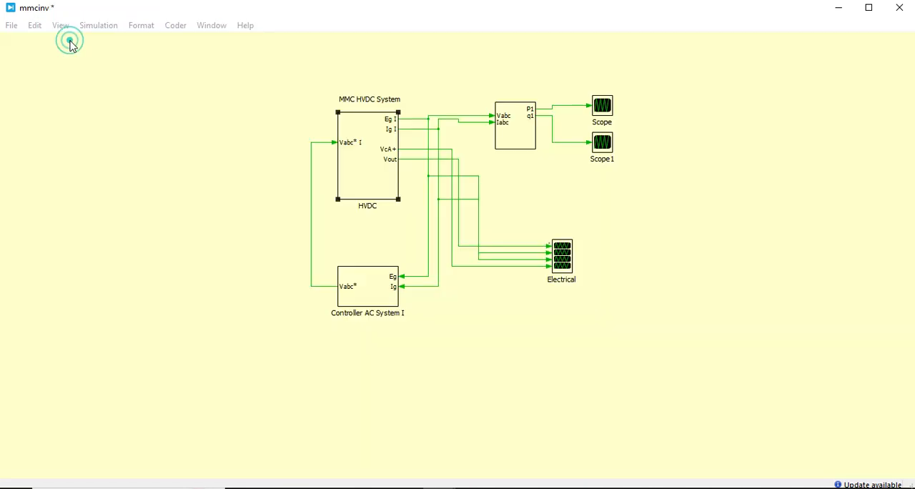
pyautogui.click(480, 326)
# - View the P1 waveform in Scope and the q1 waveform in Scope1, closing each scope after viewing
pyautogui.doubleClick(604, 106)
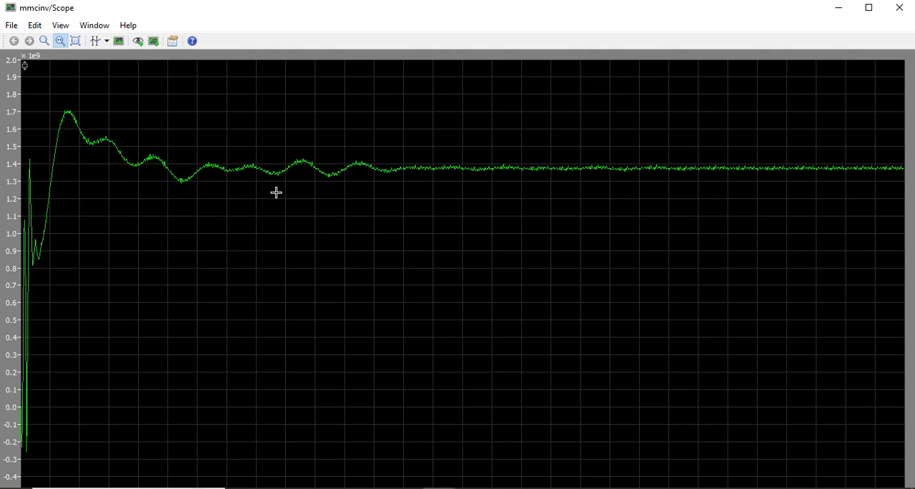
pyautogui.click(900, 9)
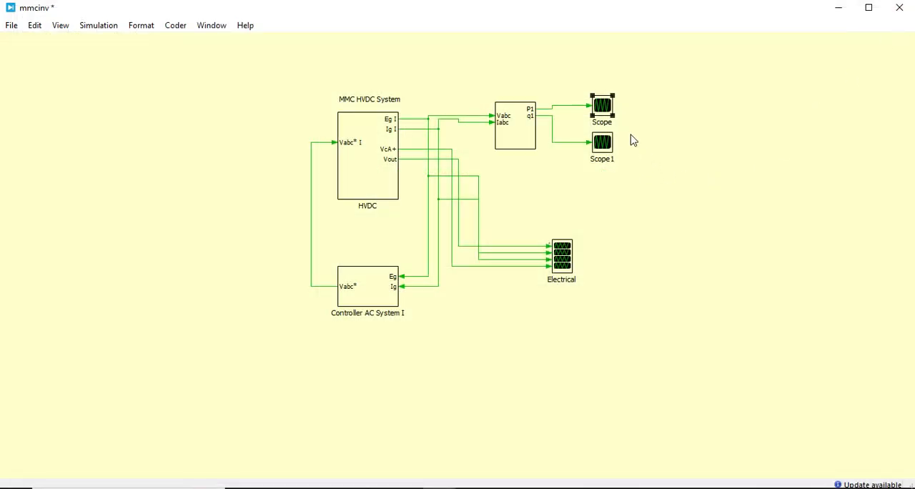
pyautogui.doubleClick(606, 154)
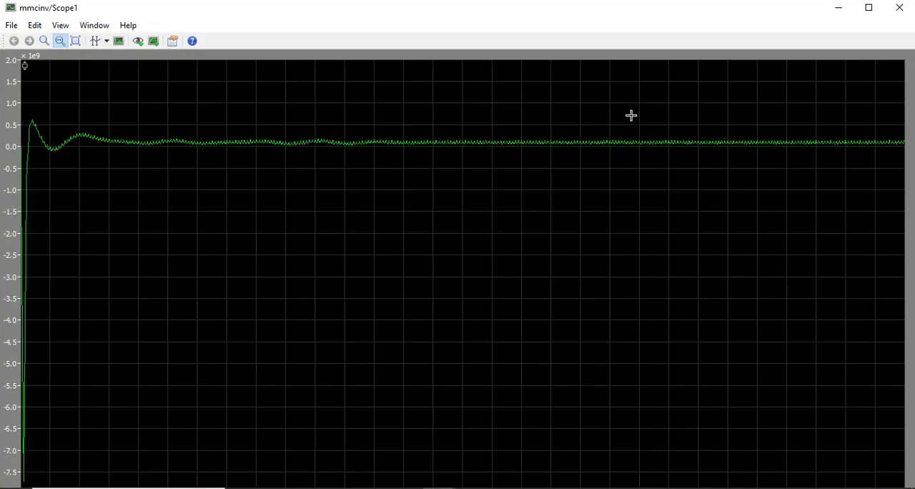
pyautogui.click(899, 8)
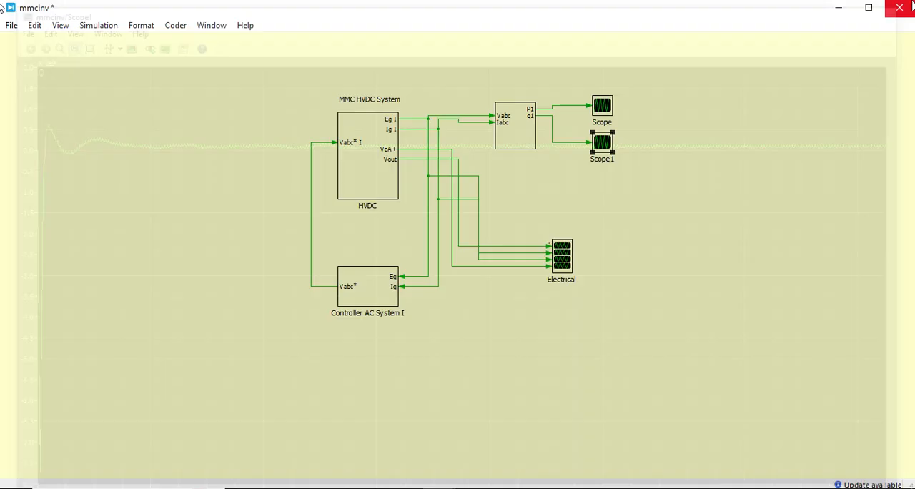
# - View the Electrical scope, zoom in on a section of the Arm A cell voltages, and close the scope
pyautogui.doubleClick(572, 268)
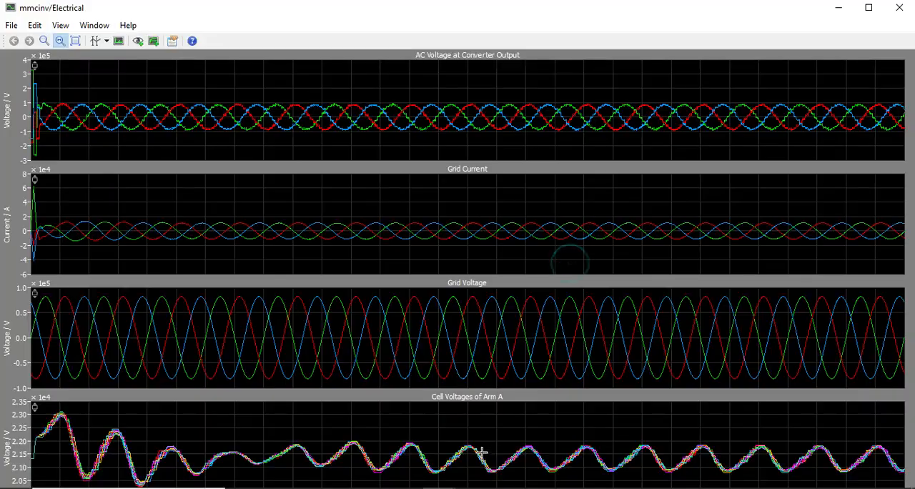
pyautogui.moveTo(448, 434); pyautogui.dragTo(482, 463)
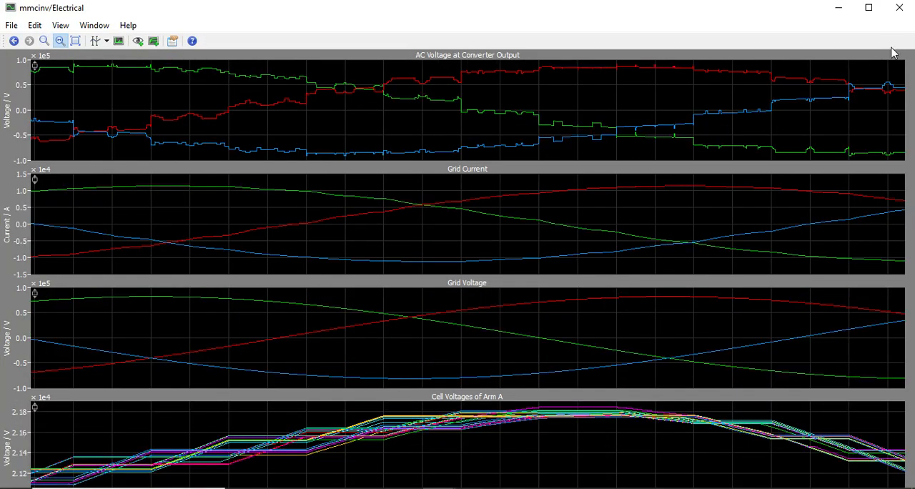
pyautogui.click(900, 7)
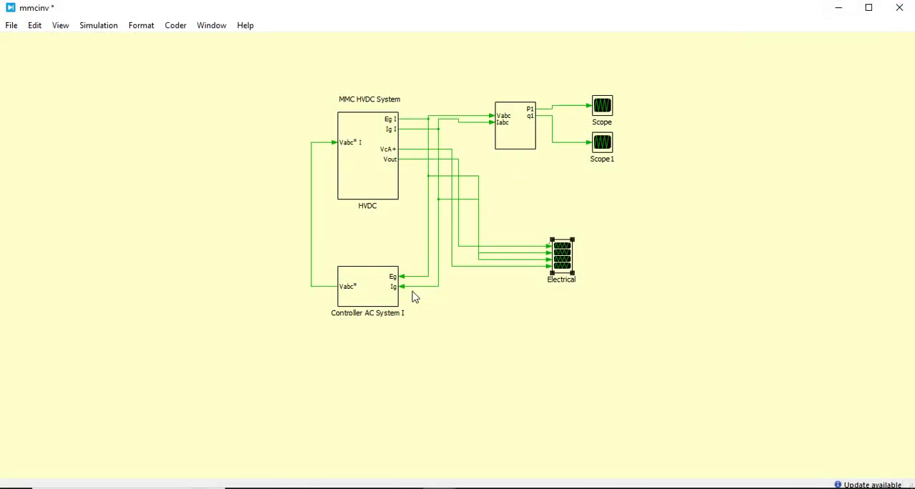
pyautogui.click(435, 337)
pyautogui.click(436, 338)
pyautogui.click(437, 342)
pyautogui.click(379, 345)
pyautogui.moveTo(280, 76); pyautogui.dragTo(676, 351)
pyautogui.click(677, 352)
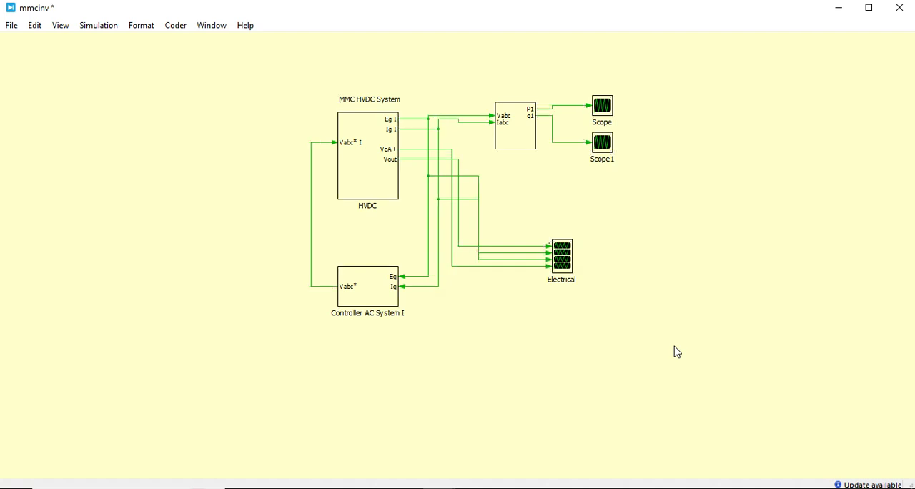